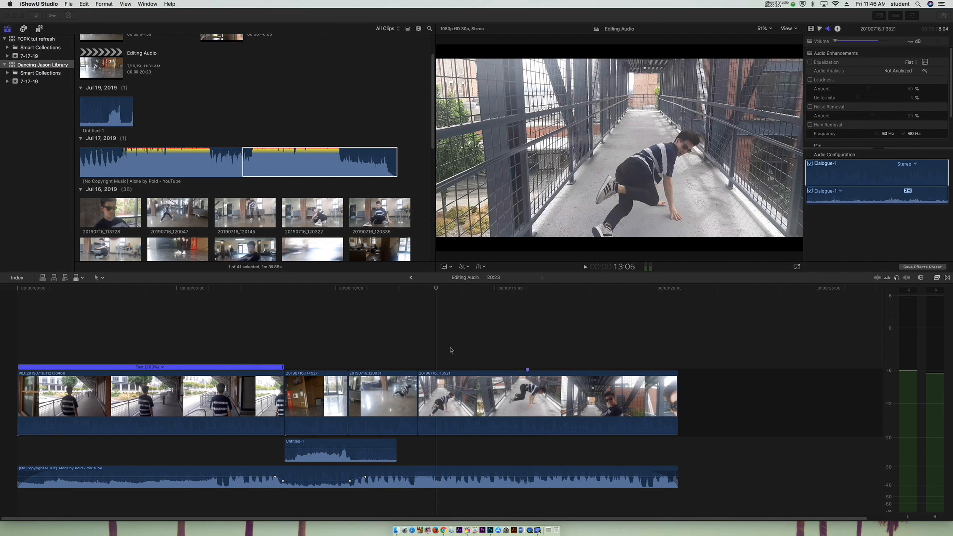
Play back the cut between the first two video clips in the timeline.
left_click(436, 289)
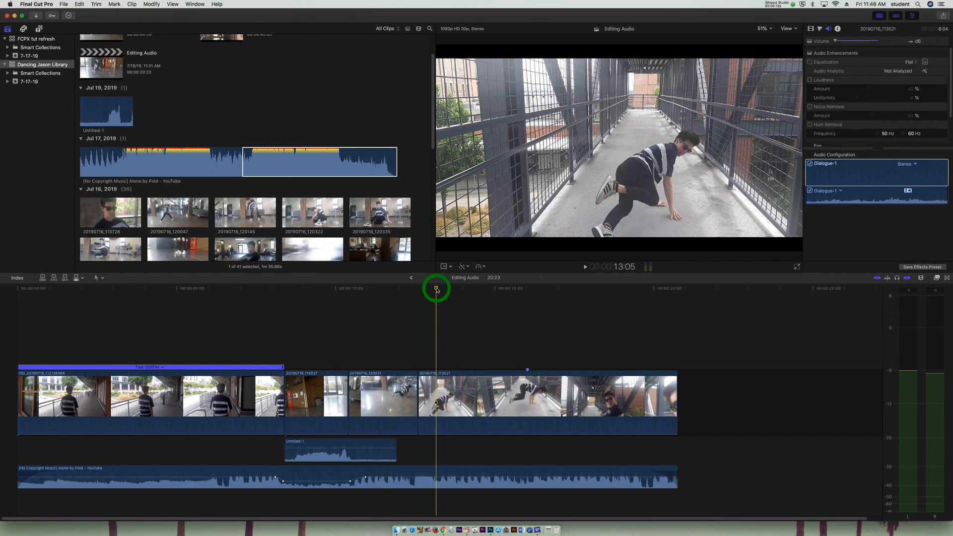
left_click(277, 291)
key("space")
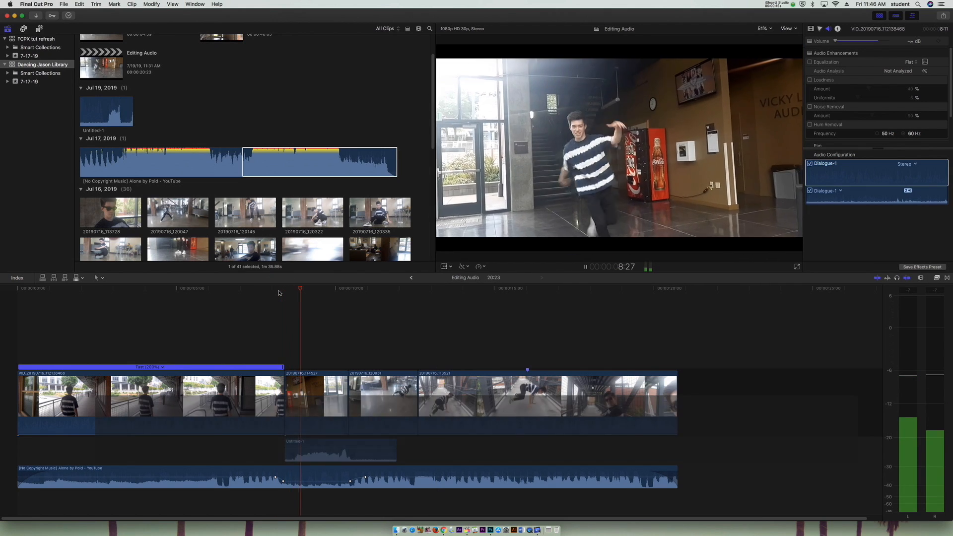
key("space")
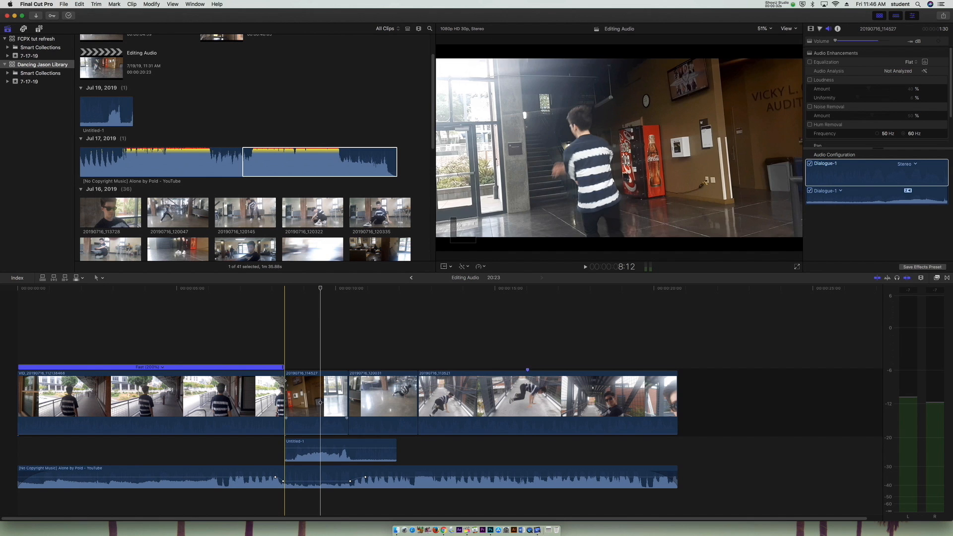
left_click(285, 382)
left_click(275, 350)
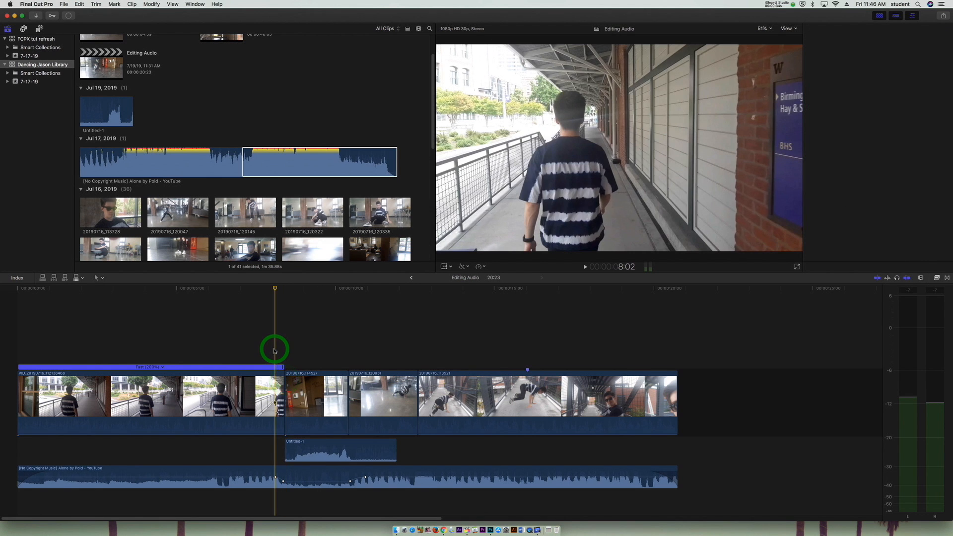
key("space")
key("space")
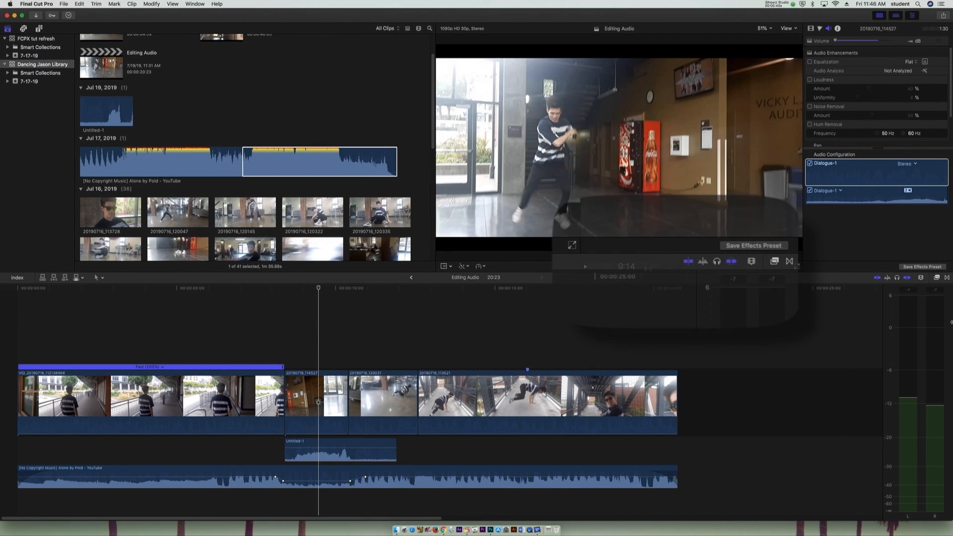
Add a Cross Dissolve from the Dissolves transitions to the cut between the first and second video clips.
left_click(948, 279)
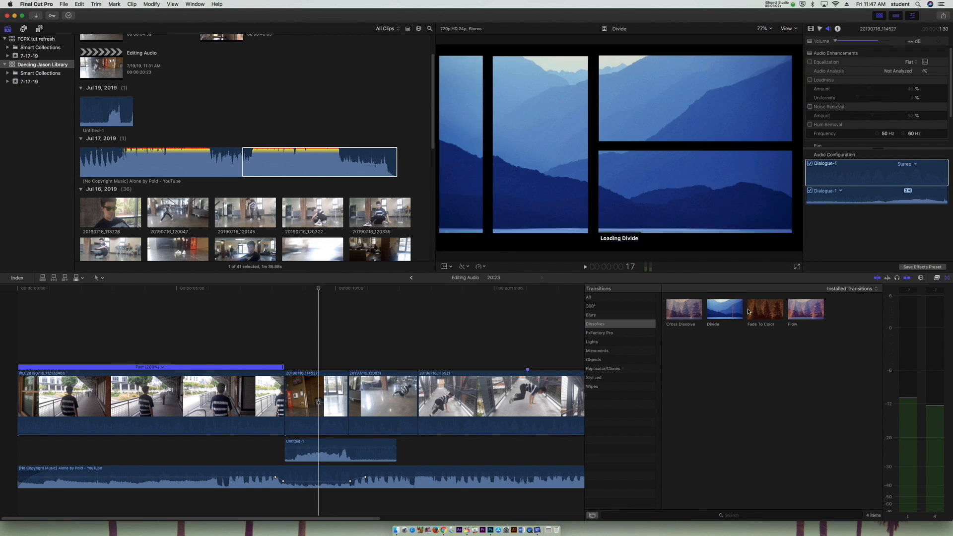
left_click(595, 299)
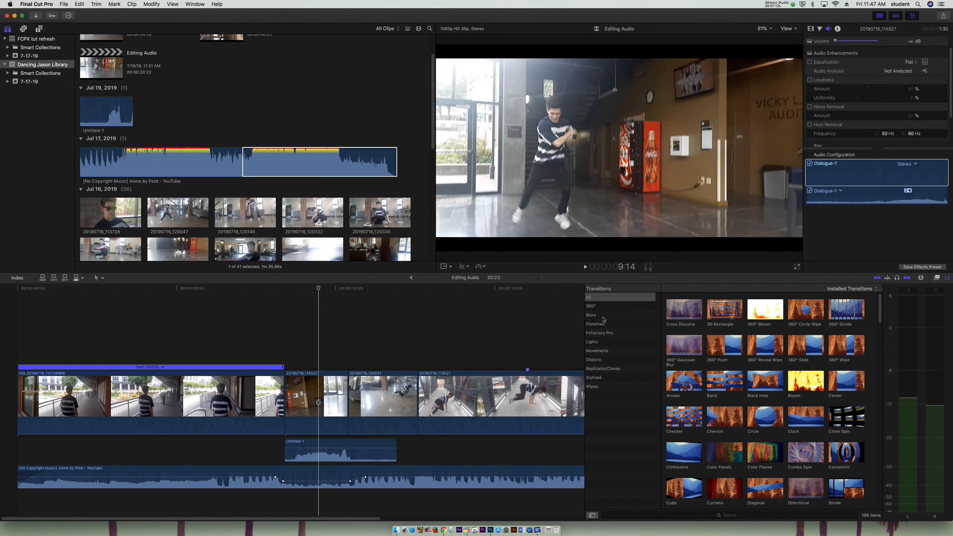
left_click(604, 324)
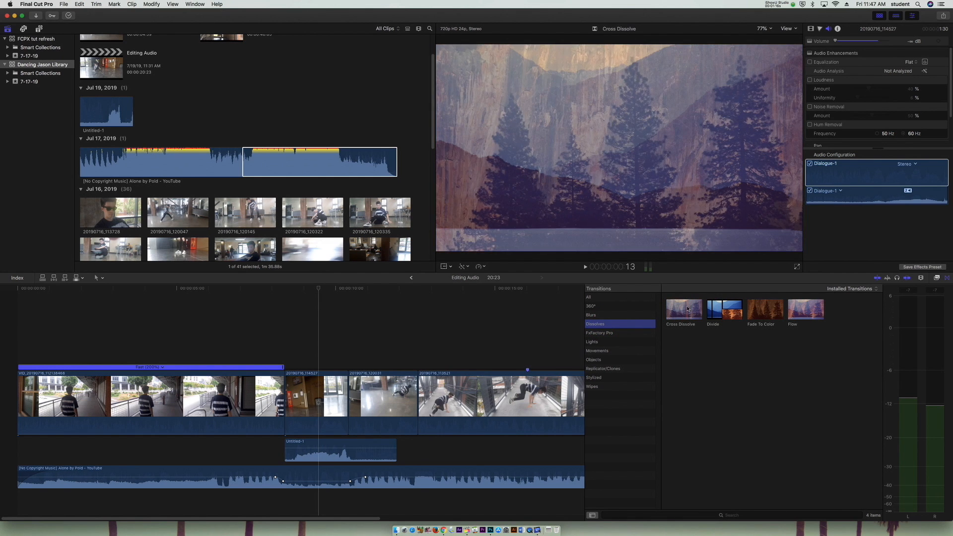
left_click(687, 307)
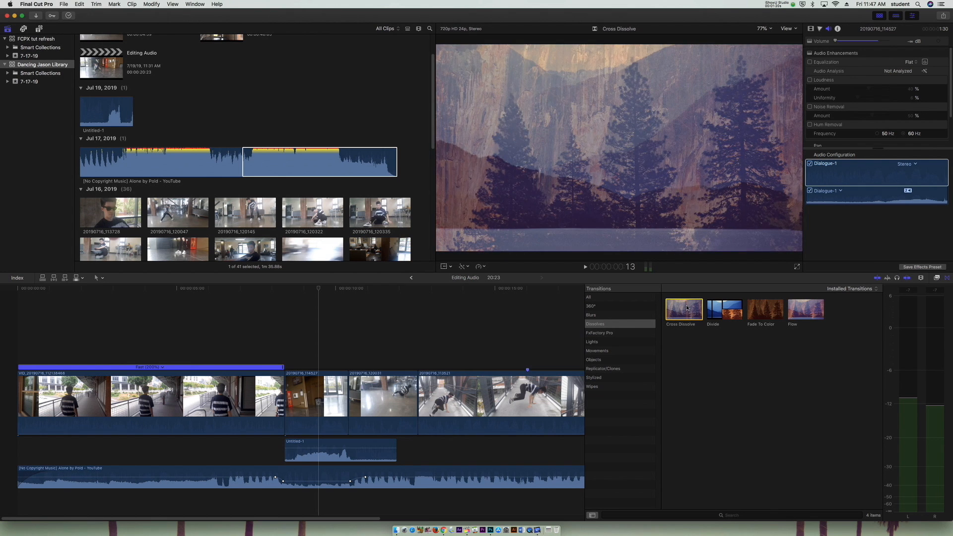
left_click_drag(687, 307, 285, 405)
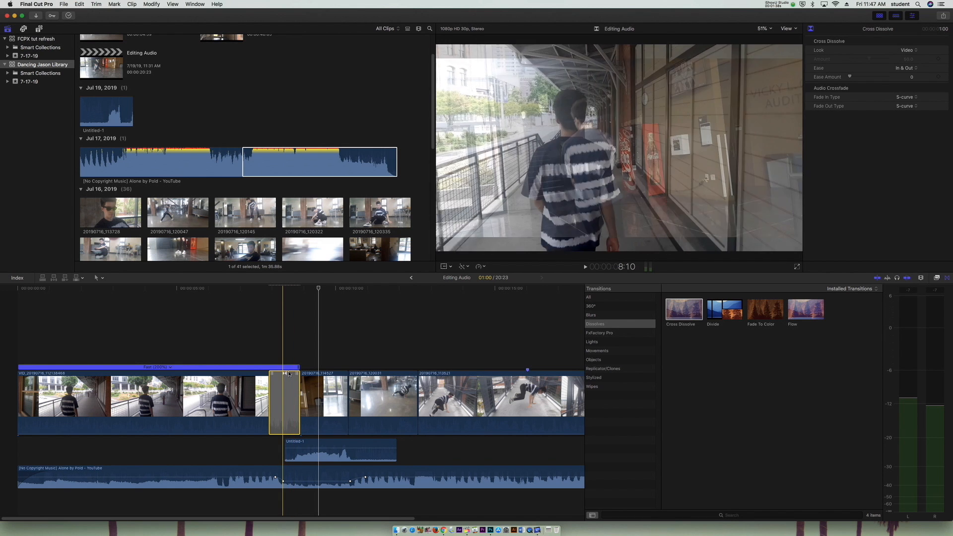
Play back the timeline through the Cross Dissolve between the first two clips.
left_click(250, 330)
key("space")
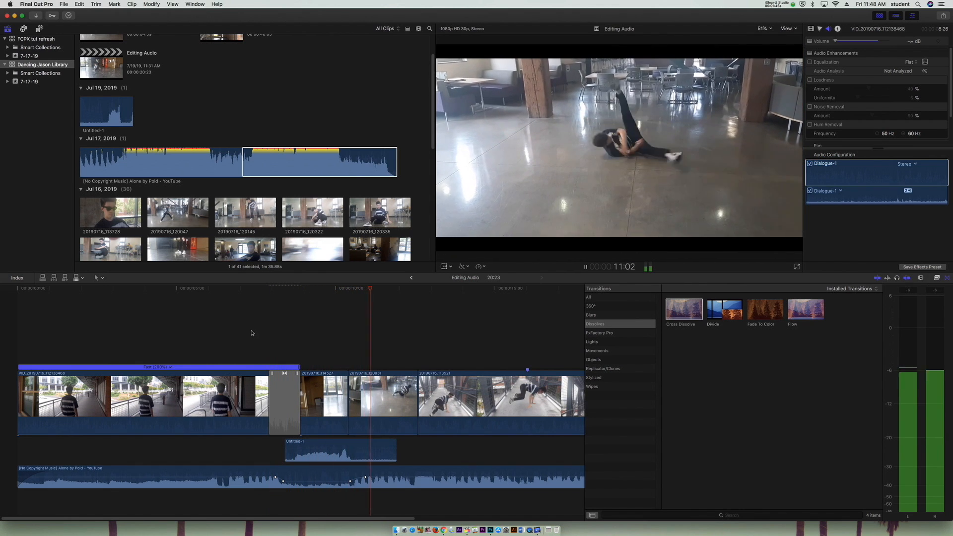
key("space")
Shorten the Cross Dissolve between the first two clips to 24 frames.
left_click(272, 388)
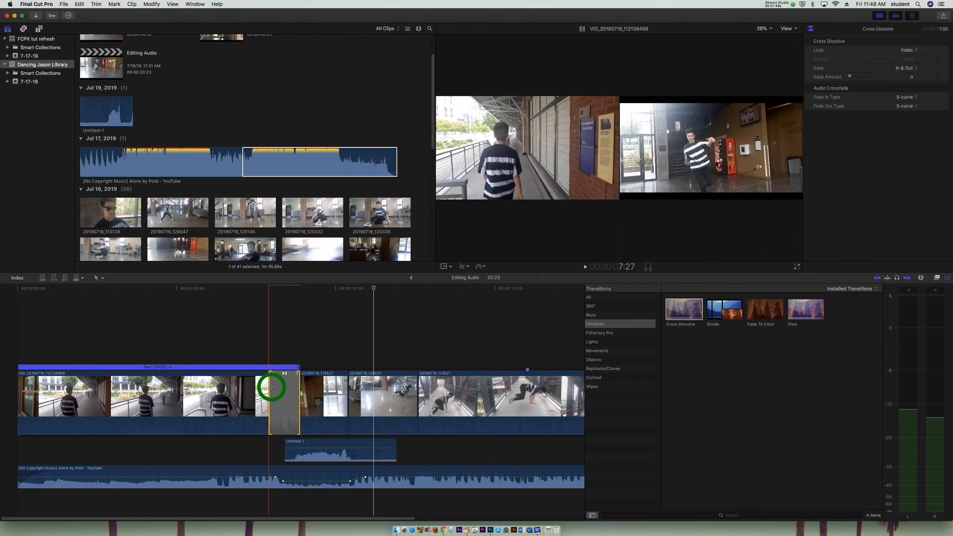
left_click_drag(272, 388, 281, 386)
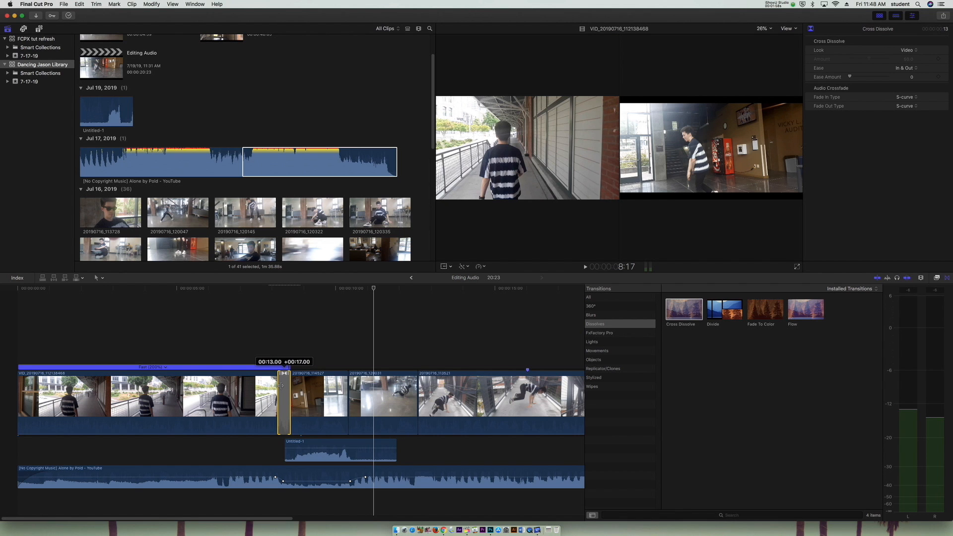
mouse_move(281, 386)
left_mouse_down()
mouse_move(222, 386)
mouse_move(276, 384)
left_mouse_up()
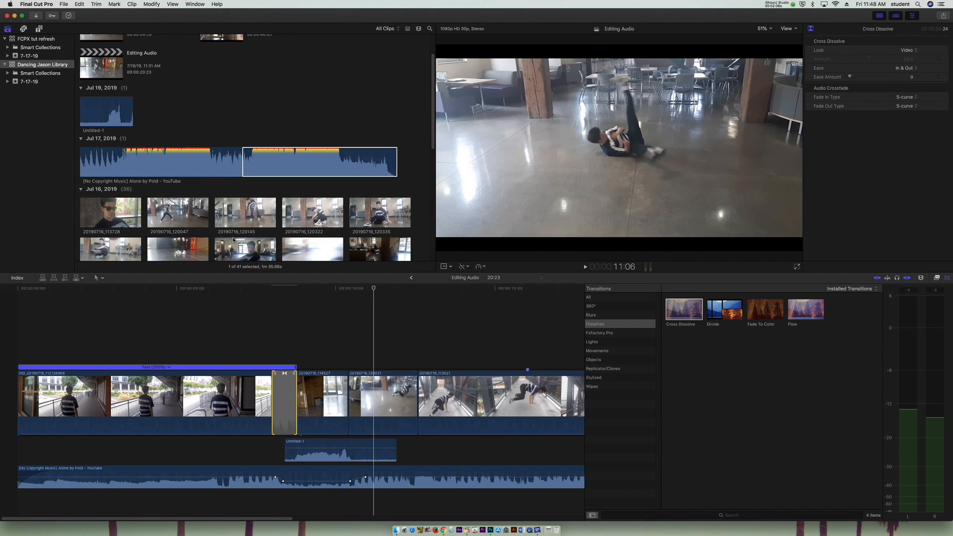
Fit the whole project in the timeline and append the 20190716_120047 clip after the last video clip.
left_click(110, 213)
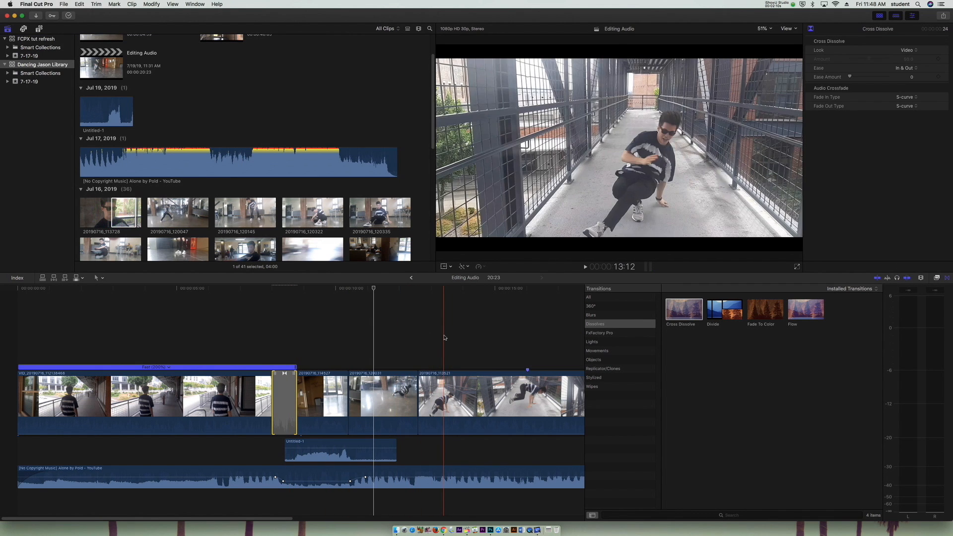
key("shift+z")
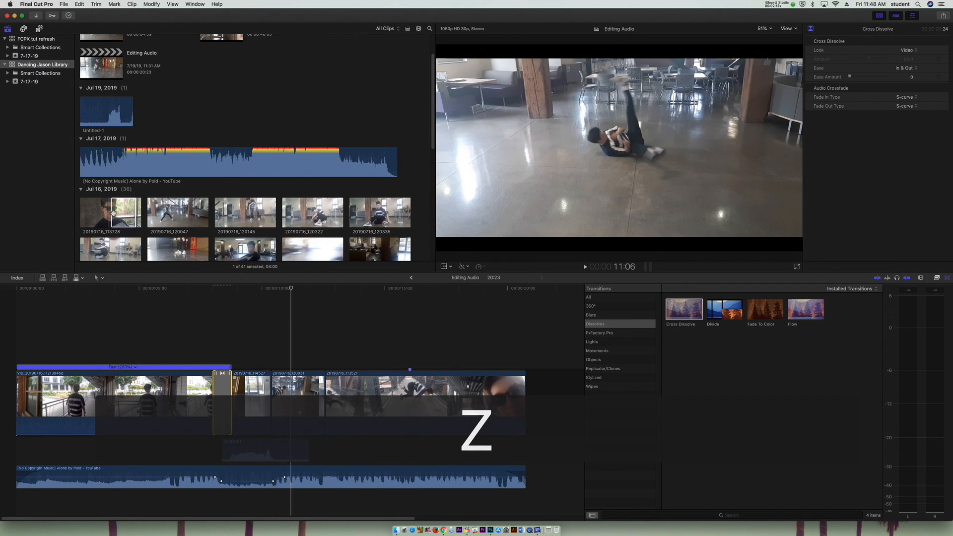
left_click(165, 214)
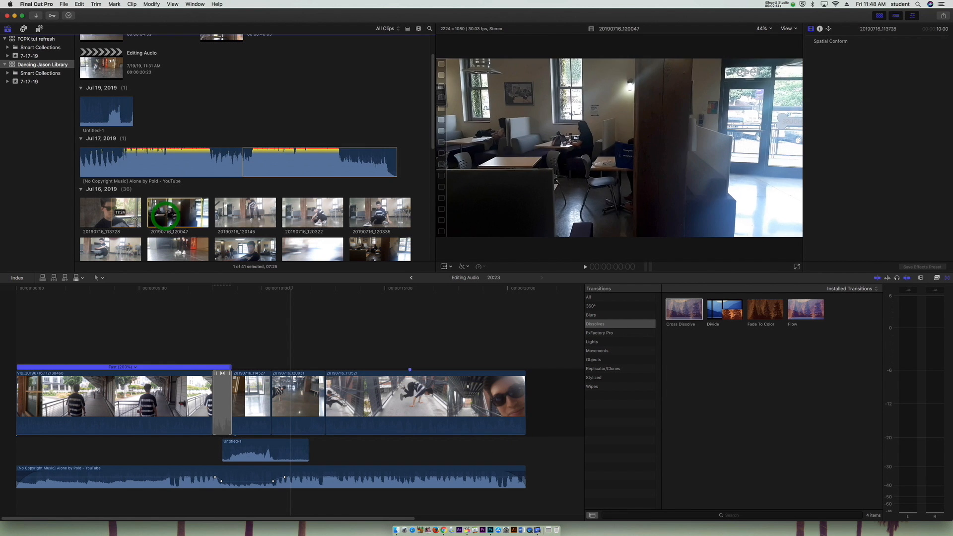
left_click_drag(174, 212, 549, 400)
Add a Cross Dissolve before the appended clip, allowing the media to be overlapped with a ripple trim to create it.
left_click_drag(684, 309, 532, 397)
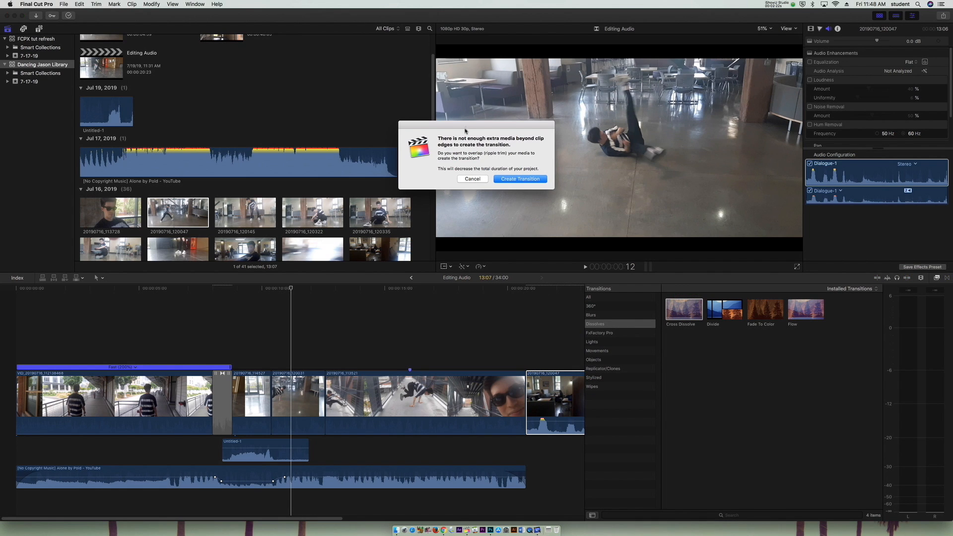
left_click_drag(465, 130, 472, 166)
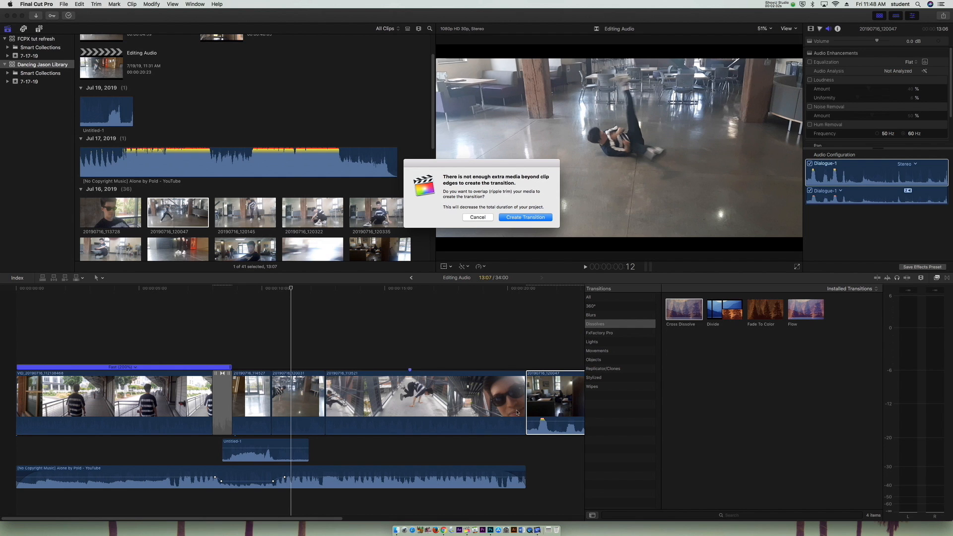
left_click(529, 219)
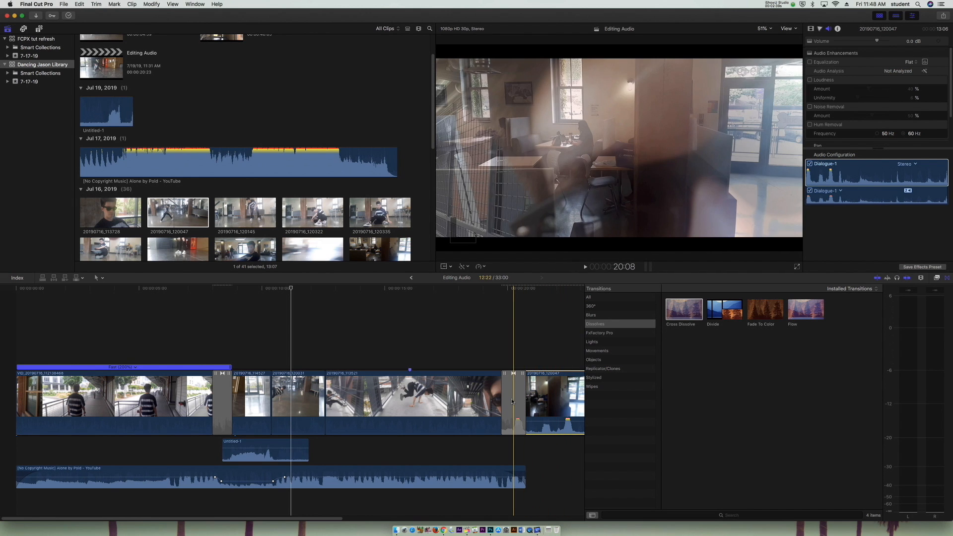
Try to lengthen the Cross Dissolve before the appended 20190716_120047 clip.
left_click(523, 392)
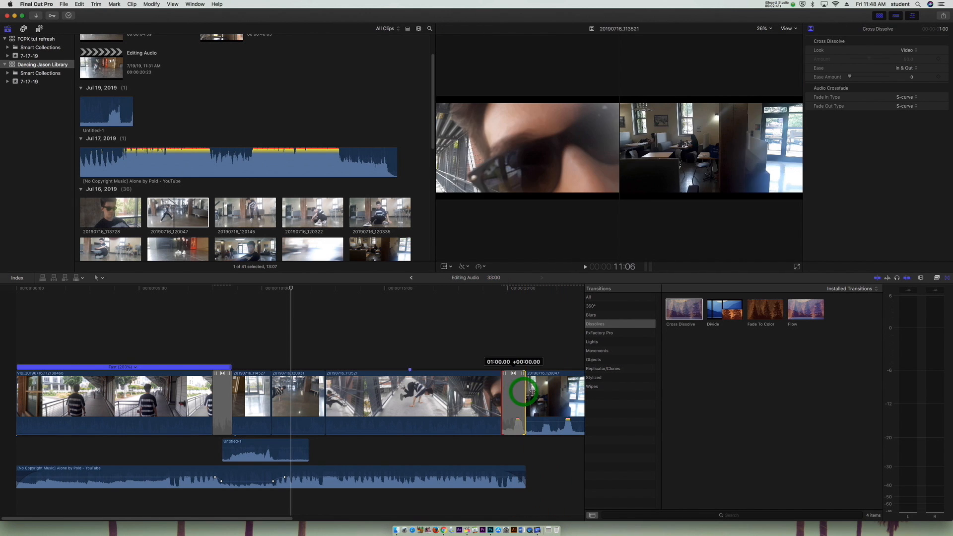
mouse_move(524, 392)
left_mouse_down()
mouse_move(513, 390)
mouse_move(525, 391)
left_mouse_up()
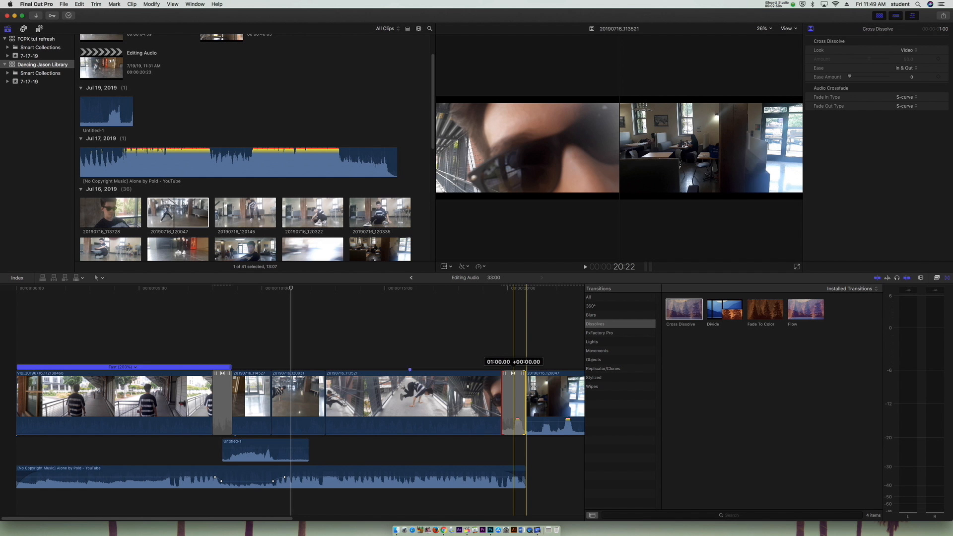
left_click_drag(525, 390, 526, 390)
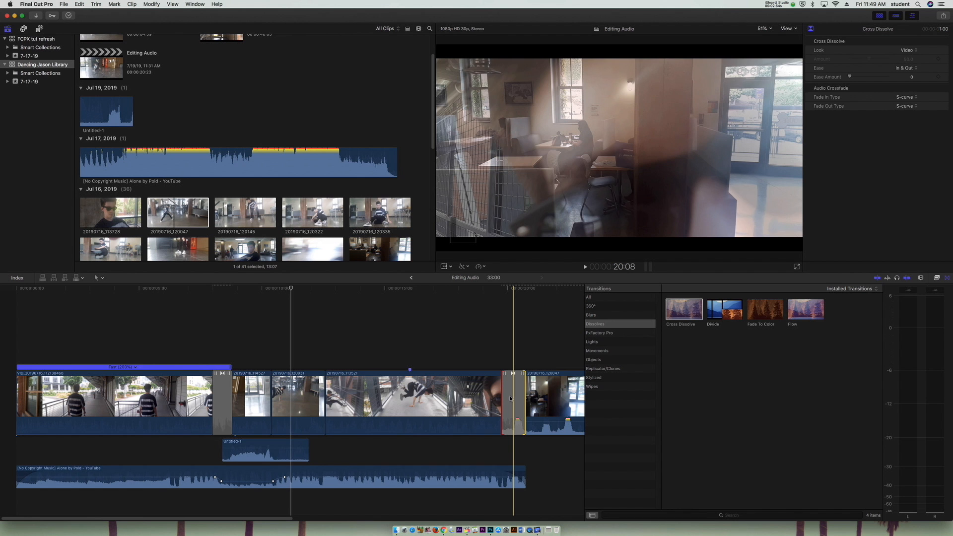
Delete the last Cross Dissolve and the appended 20190716_120047 clip from the timeline.
left_click(512, 393)
key("Delete")
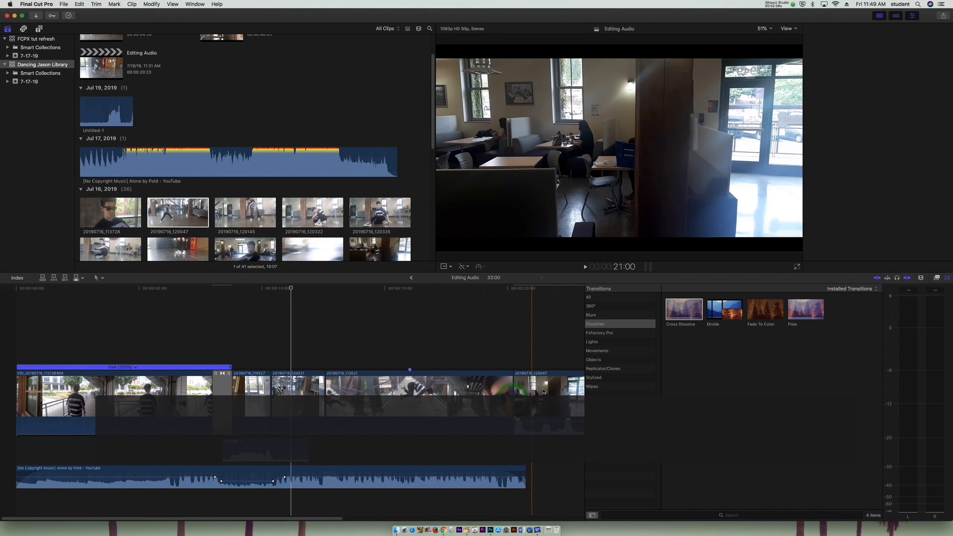
left_click(553, 389)
key("Delete")
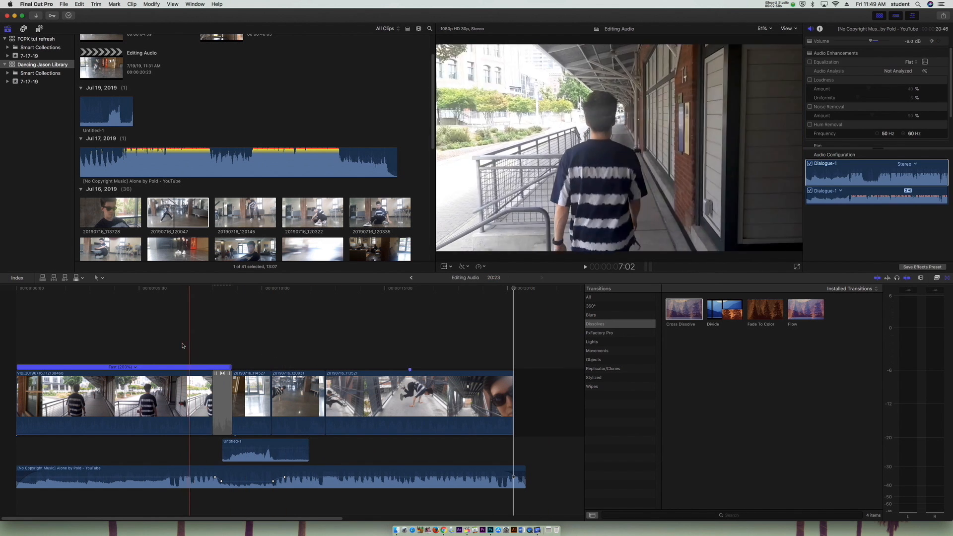
Play back the shortened Cross Dissolve and the cut between the second and third video clips.
left_click(212, 335)
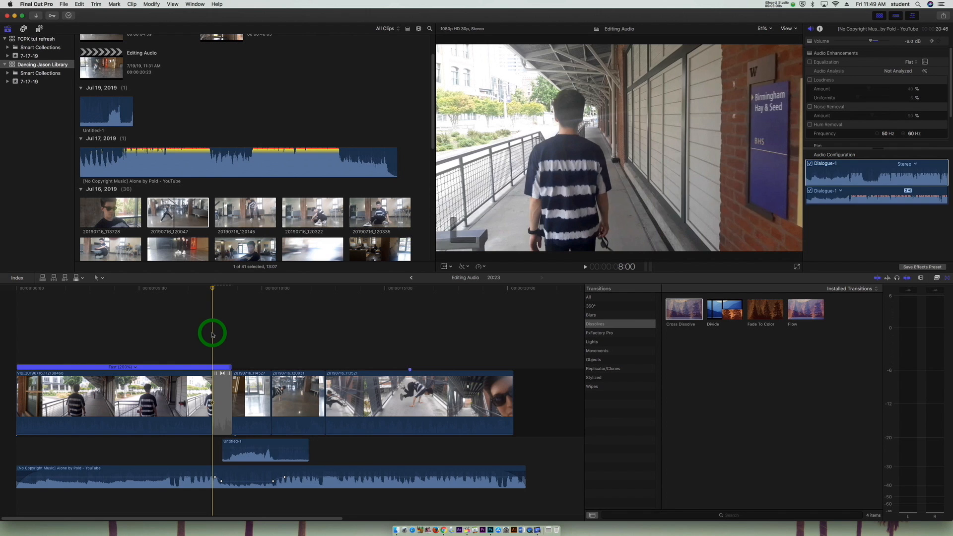
key("space")
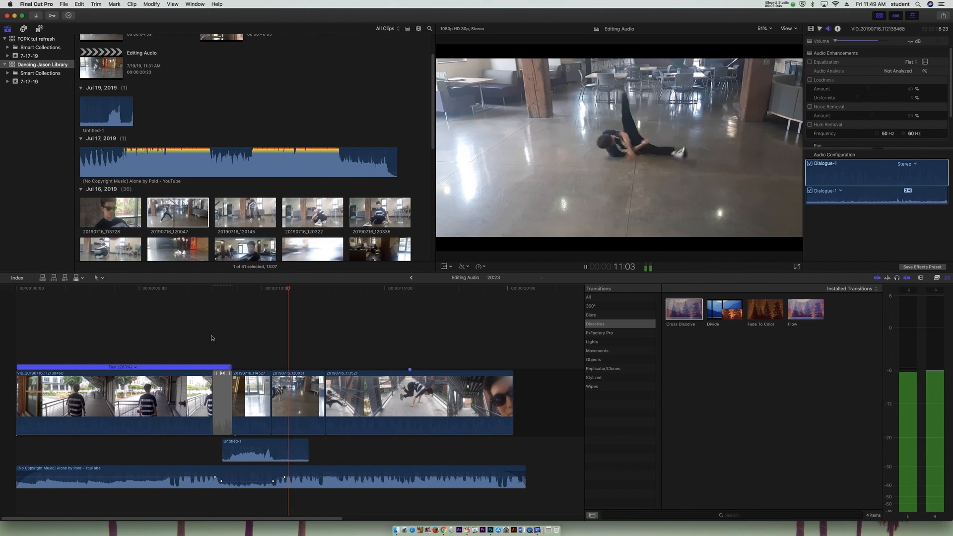
key("space")
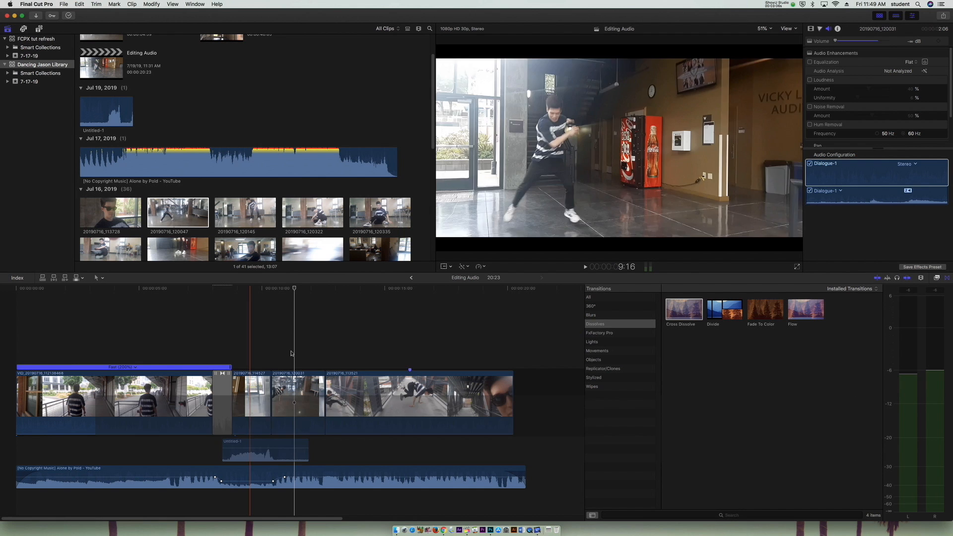
left_click(267, 356)
key("space")
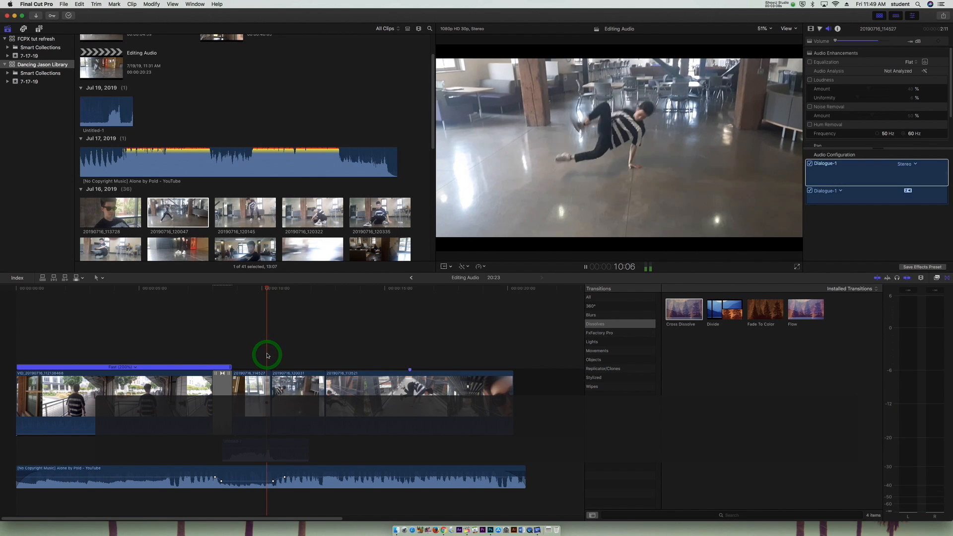
key("space")
left_click(267, 356)
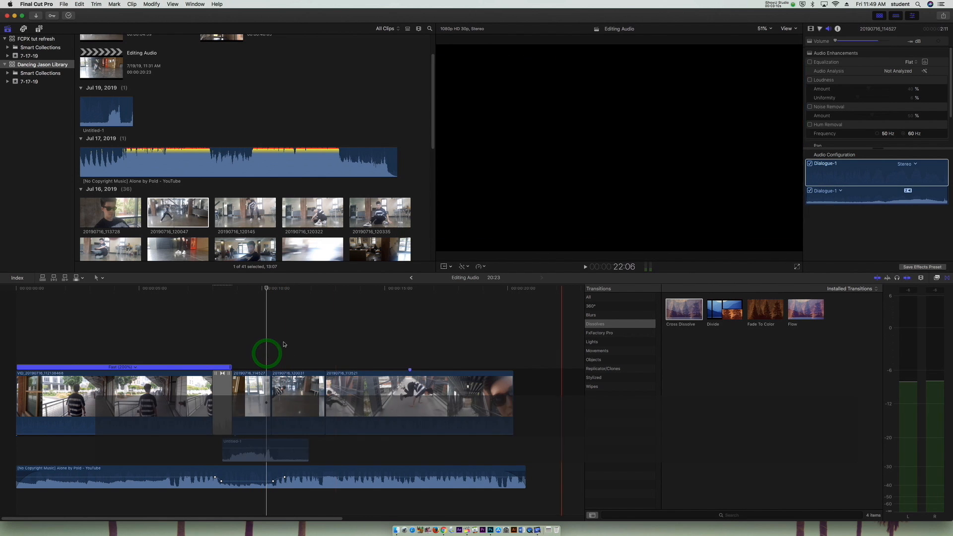
Add the Flashback transition from the Movements category to the cut between the second and third clips and preview it.
left_click(603, 352)
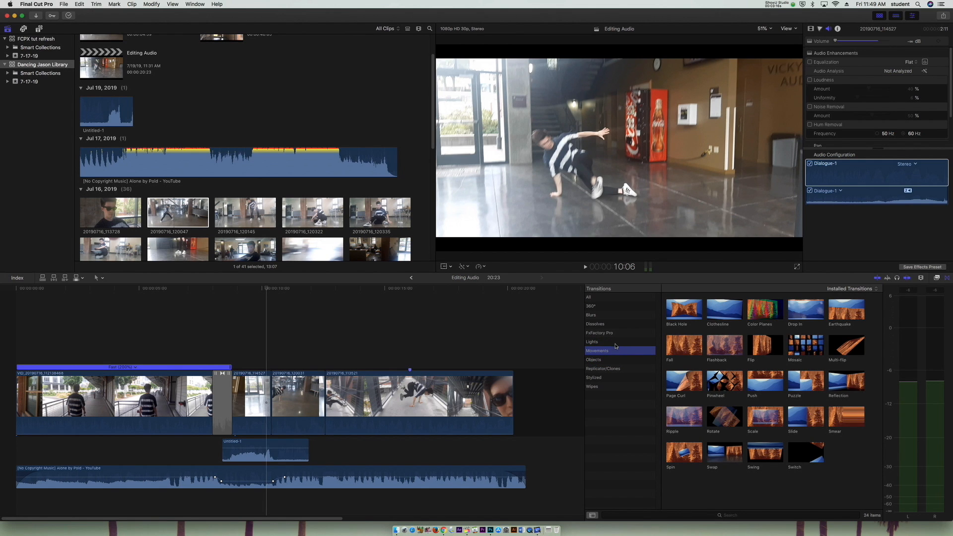
left_click(616, 342)
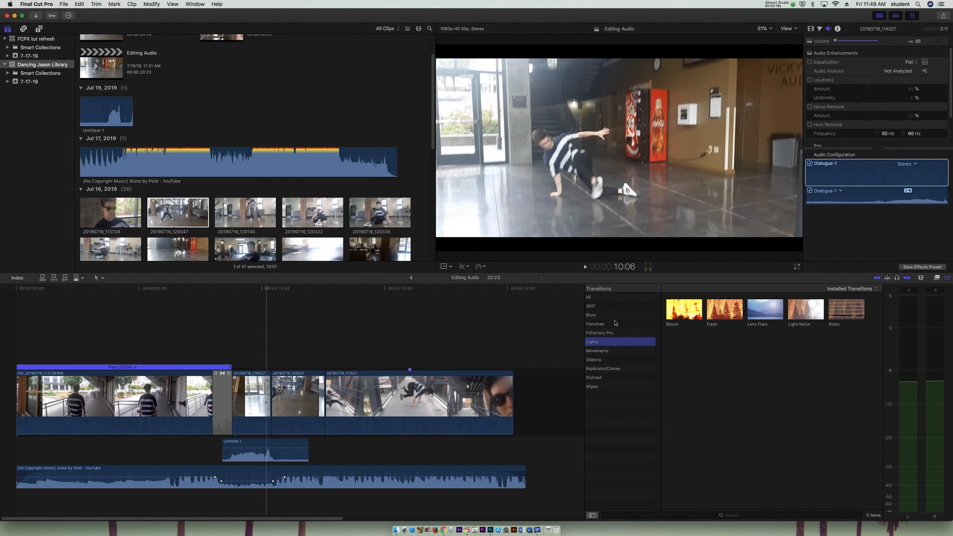
left_click(613, 351)
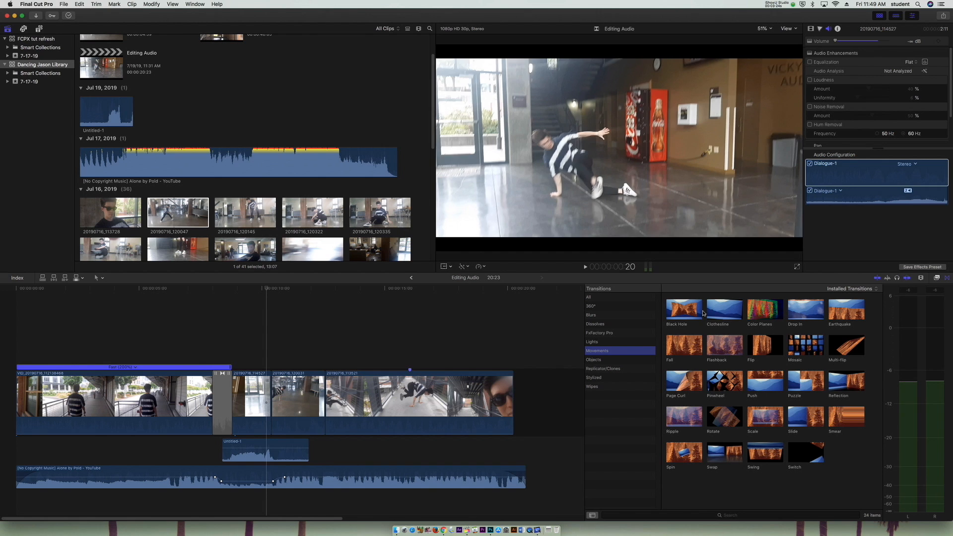
left_click(724, 337)
left_click_drag(725, 336, 268, 396)
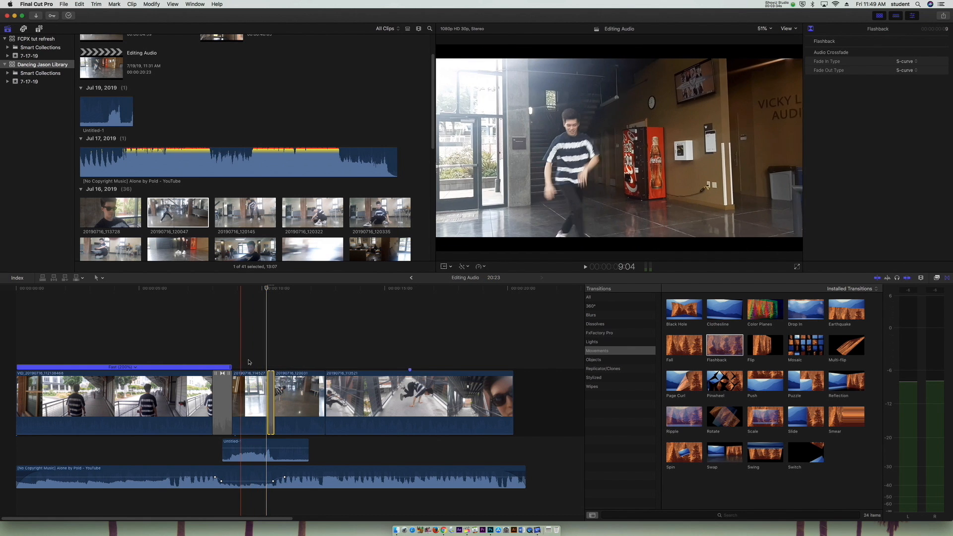
left_click(242, 338)
key("space")
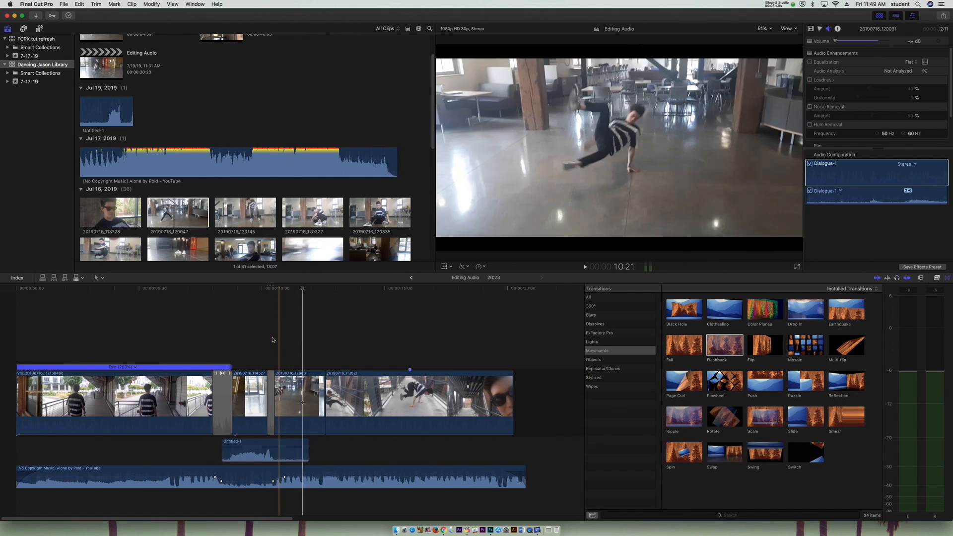
Add the Fade To Color transition from the Dissolves category to the end of the last video clip and preview it.
left_click_drag(302, 289, 481, 307)
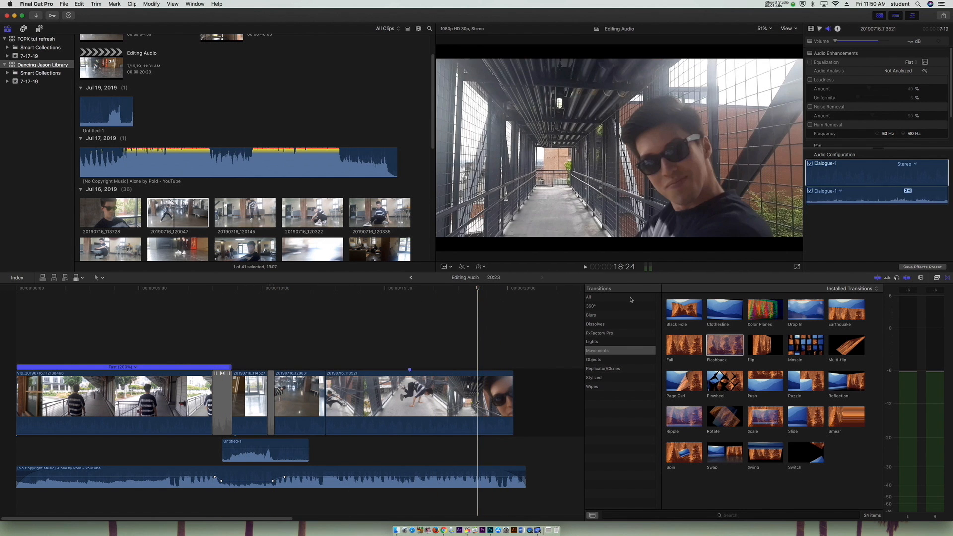
left_click(615, 325)
left_click_drag(765, 309, 507, 384)
left_click(477, 351)
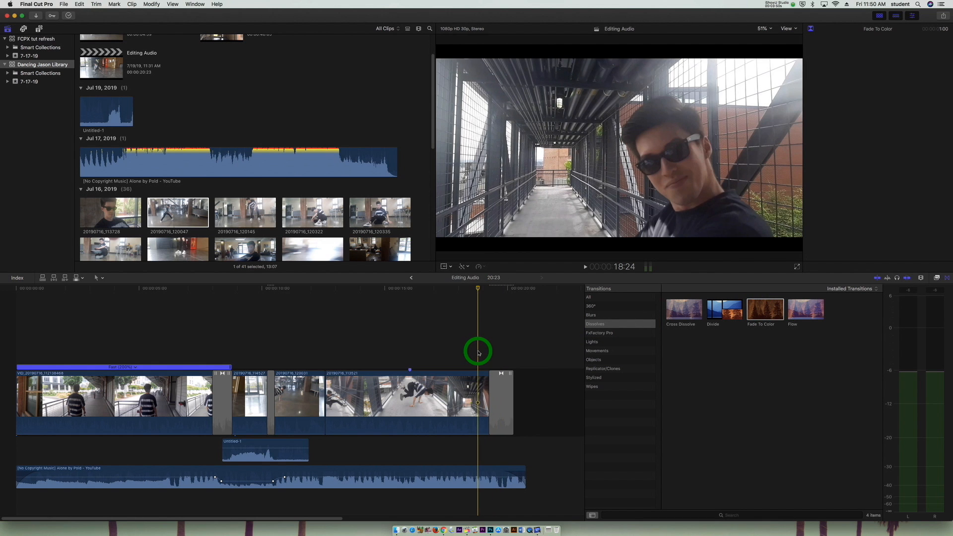
key("space")
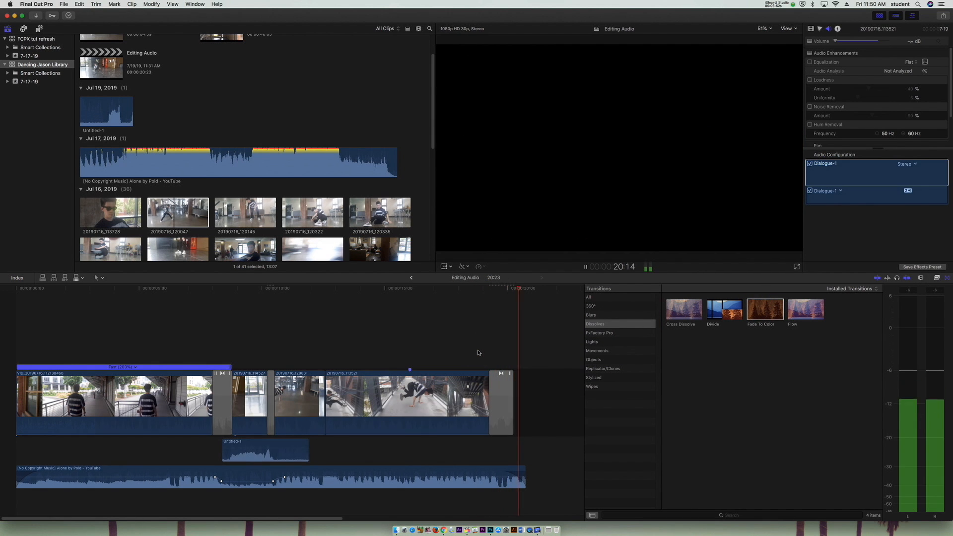
Shorten the Fade To Color transition at the end of the last clip to about half its length and play it back.
left_click(478, 351)
left_click_drag(491, 386, 502, 386)
left_click(477, 358)
key("space")
key("super+4")
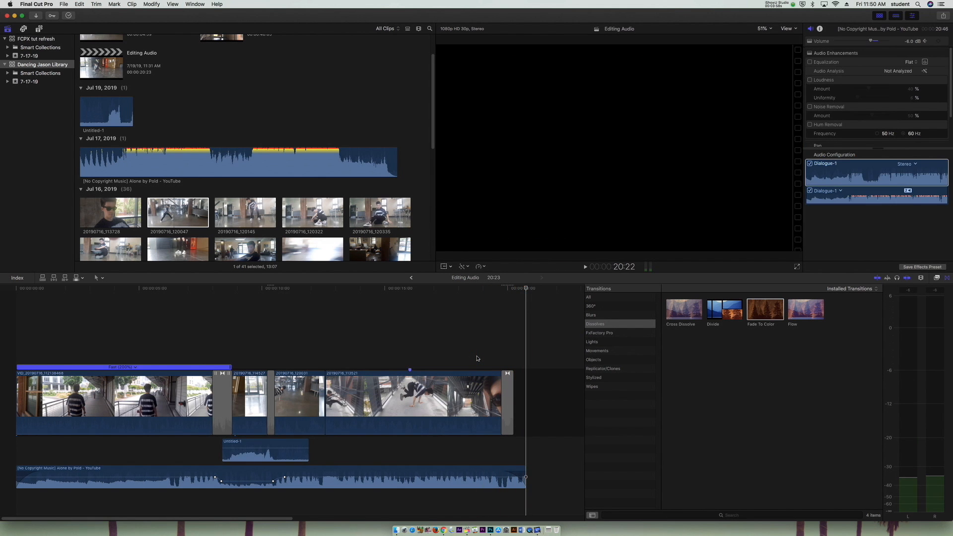
Trim the end of the music track to match the end of the last video clip and play back the ending.
left_click_drag(526, 466, 514, 466)
left_click(481, 346)
key("space")
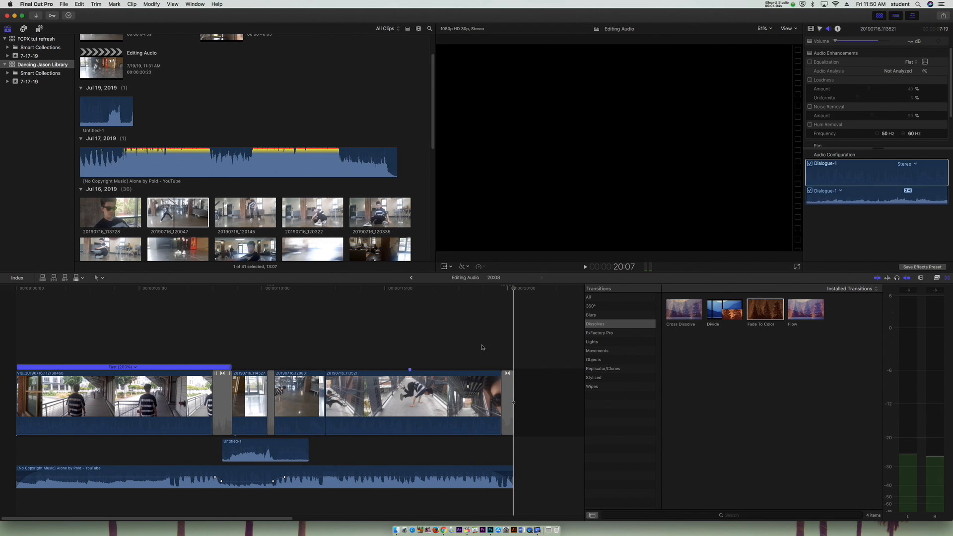
left_click(441, 339)
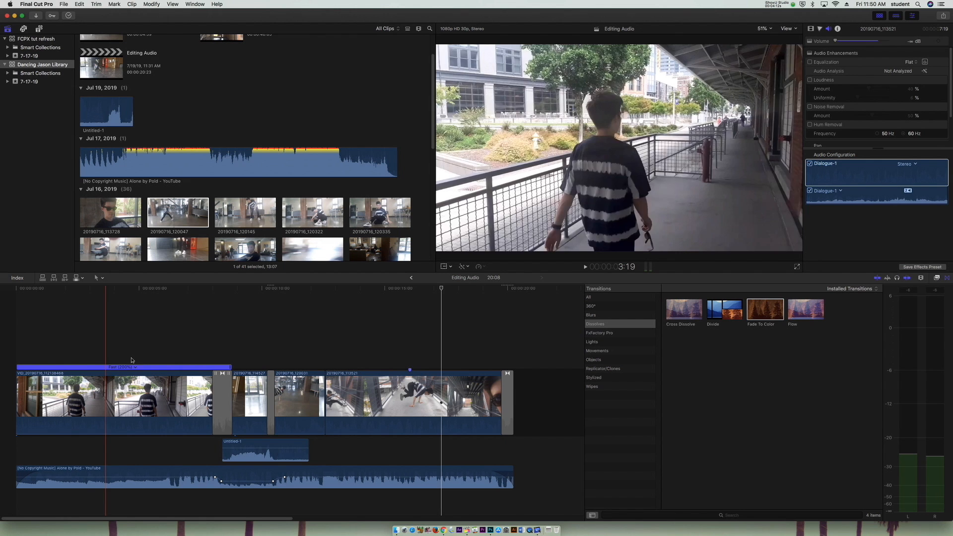
Look through the Basics, Blur, Color, Color Presets and Comic Looks video effects with the playhead on the first clip.
left_click(96, 354)
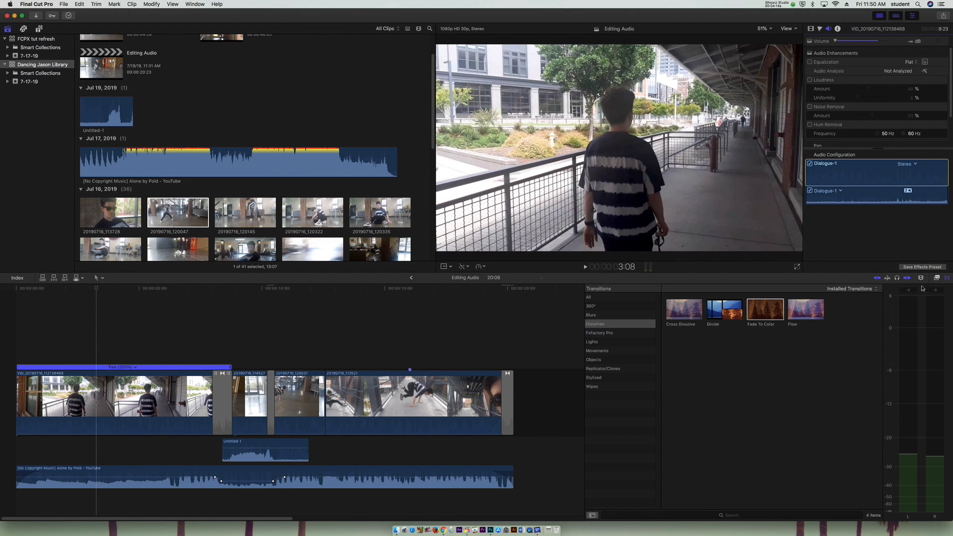
left_click(938, 278)
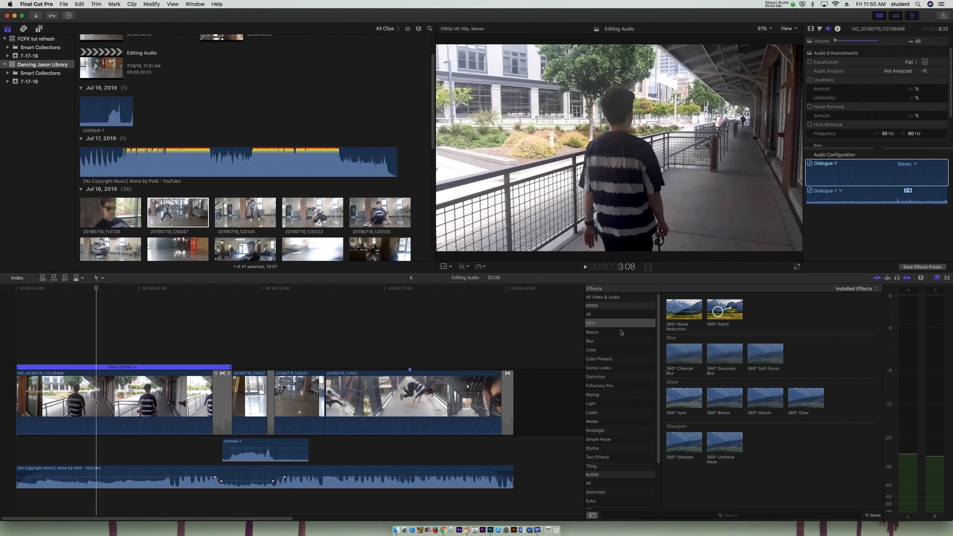
left_click(605, 331)
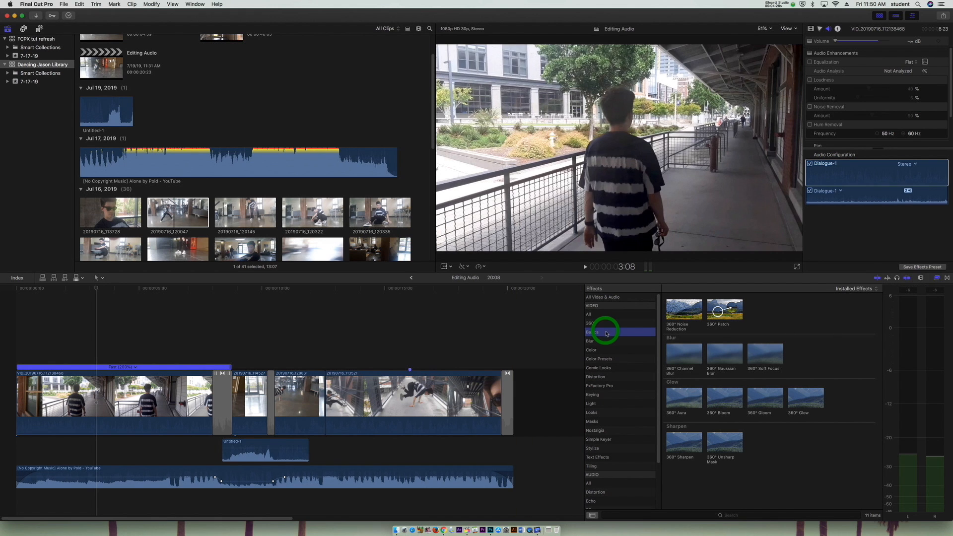
left_click(613, 341)
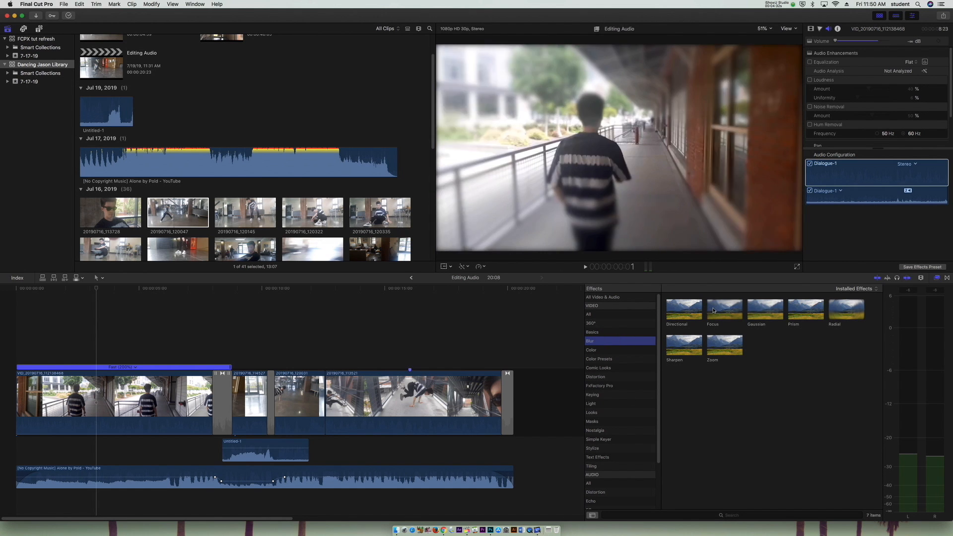
left_click(611, 350)
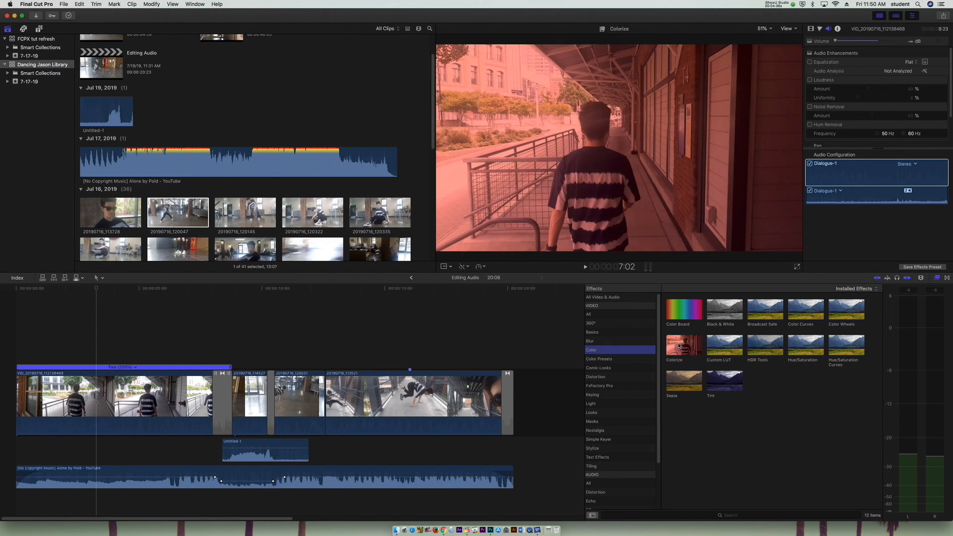
left_click(627, 361)
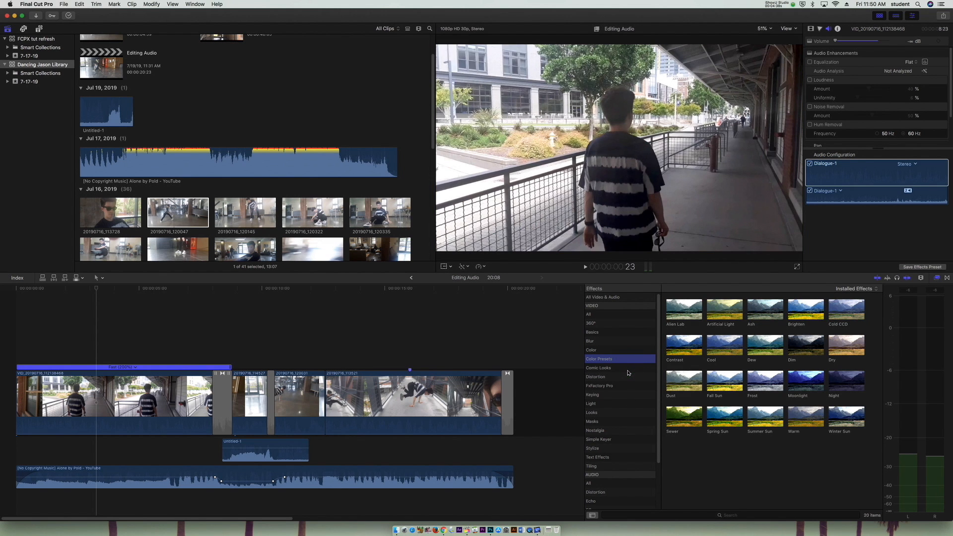
left_click(628, 372)
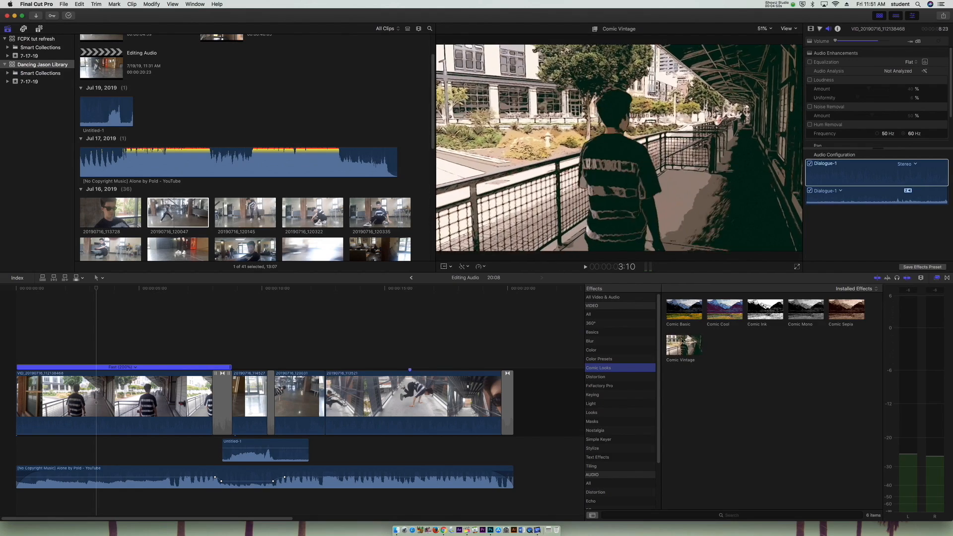
Apply the Comic Vintage effect to the first video clip in the timeline.
left_click(682, 341)
left_click_drag(682, 342, 133, 396)
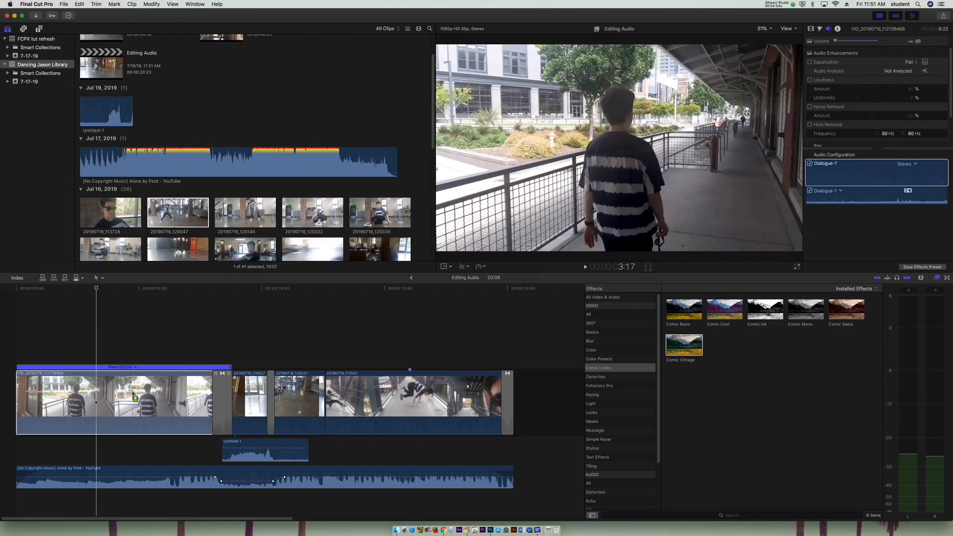
left_click(88, 325)
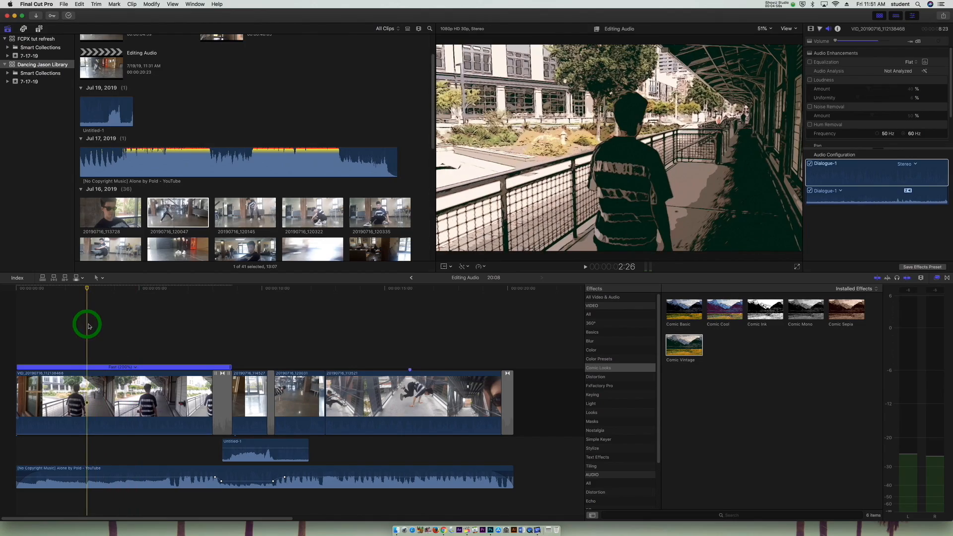
Set the first clip's Comic Vintage effect to Smoothness 7.18%, Ink Edges 60.43% and Posterize Levels 10.
left_click(82, 389)
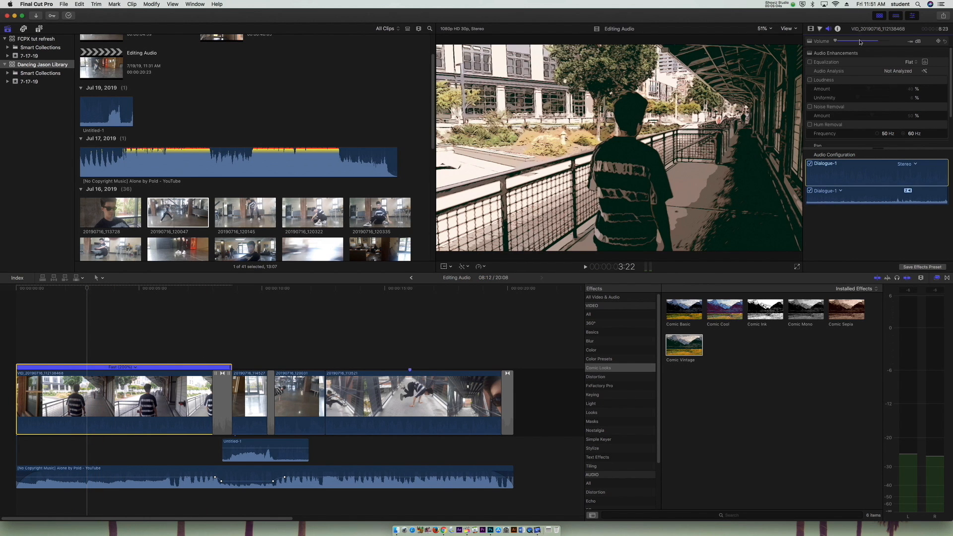
left_click(811, 29)
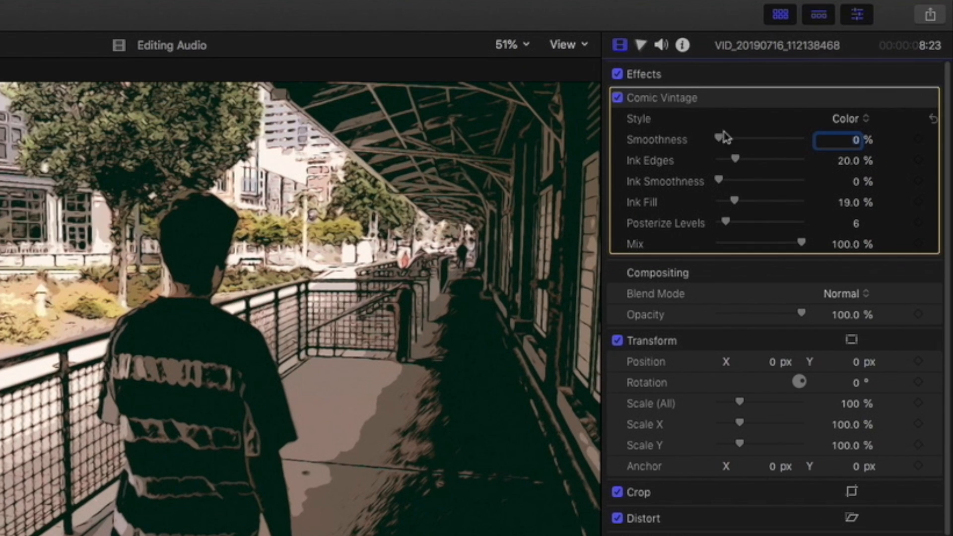
mouse_move(724, 144)
left_mouse_down()
mouse_move(740, 139)
mouse_move(723, 141)
mouse_move(740, 164)
mouse_move(783, 162)
left_mouse_up()
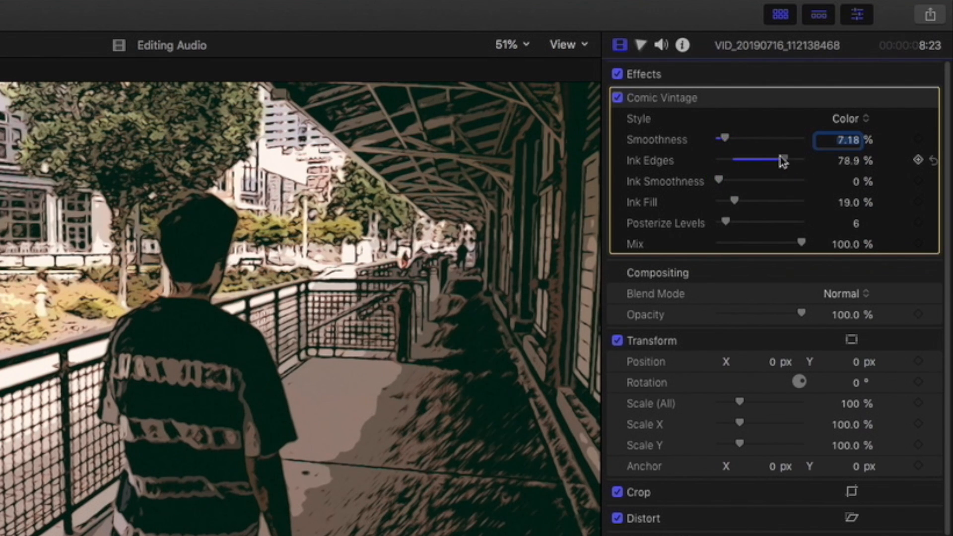
mouse_move(726, 222)
left_mouse_down()
mouse_move(759, 222)
mouse_move(743, 226)
left_mouse_up()
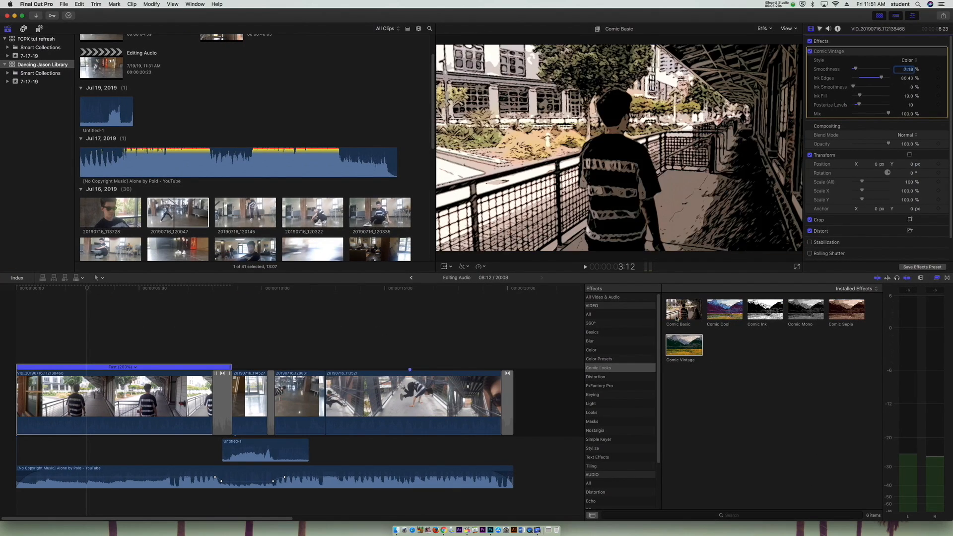
Apply the Bokeh Random effect from the Light category to the first video clip.
left_click(607, 413)
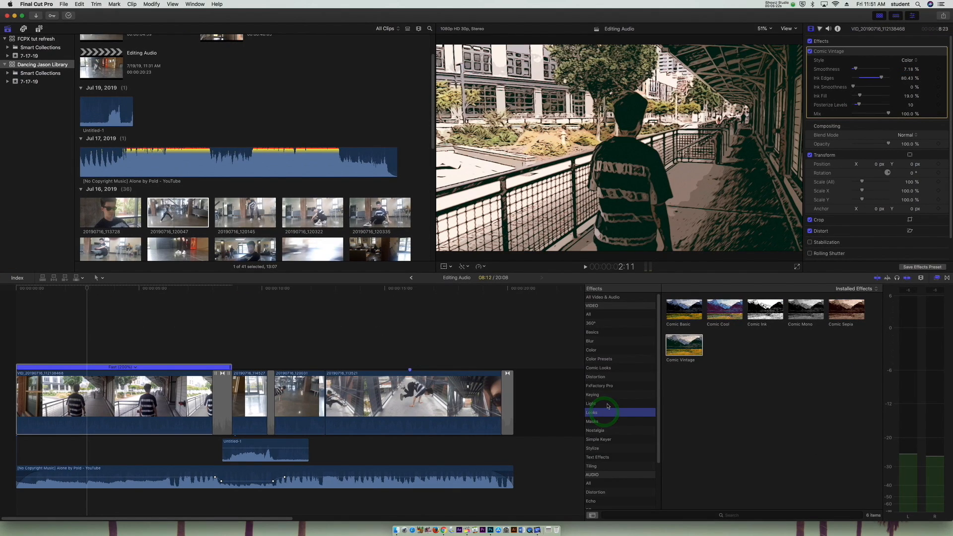
left_click(622, 406)
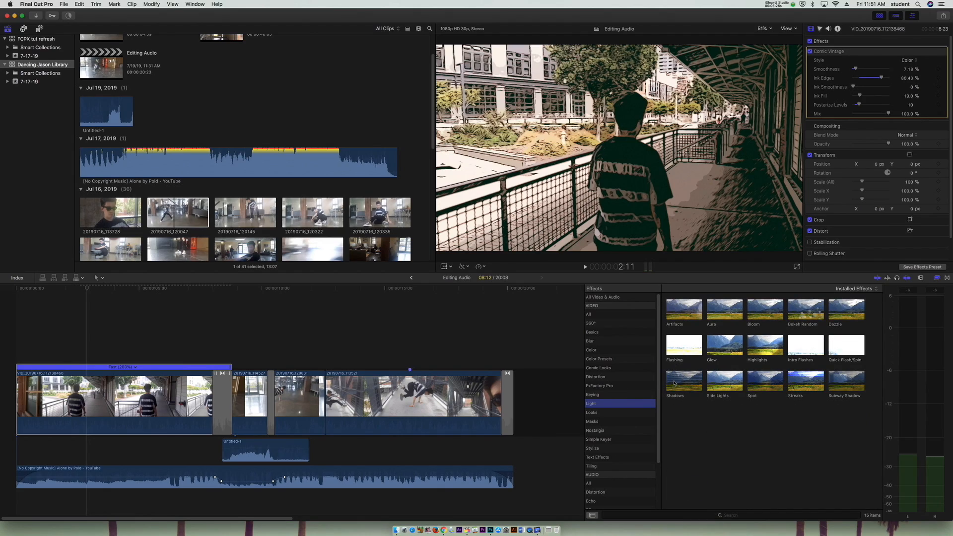
left_click(809, 310)
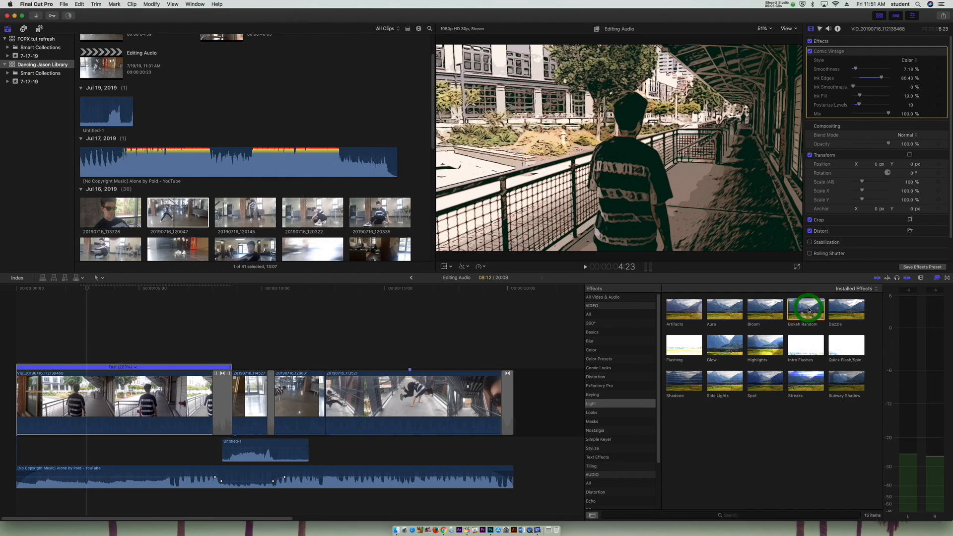
left_click_drag(810, 309, 173, 393)
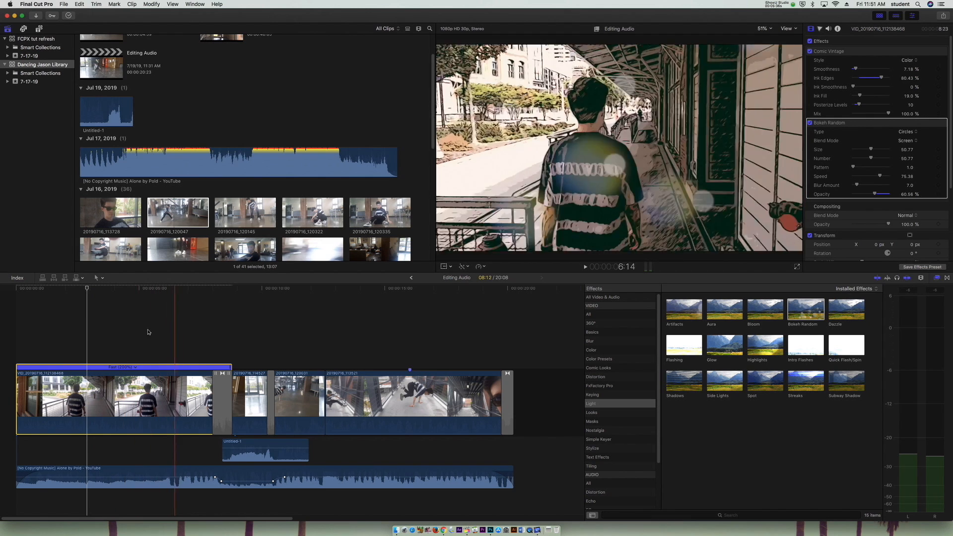
Look through the Distortion video effects and the All, EQ, Spaces, Modulation and Voice audio effects.
left_click(291, 397)
left_click(596, 377)
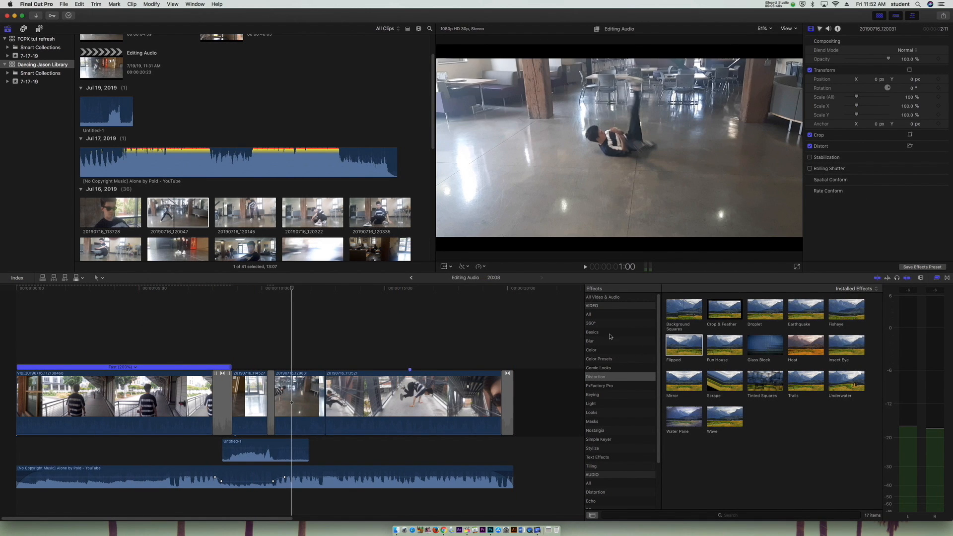
left_click_drag(659, 347, 658, 403)
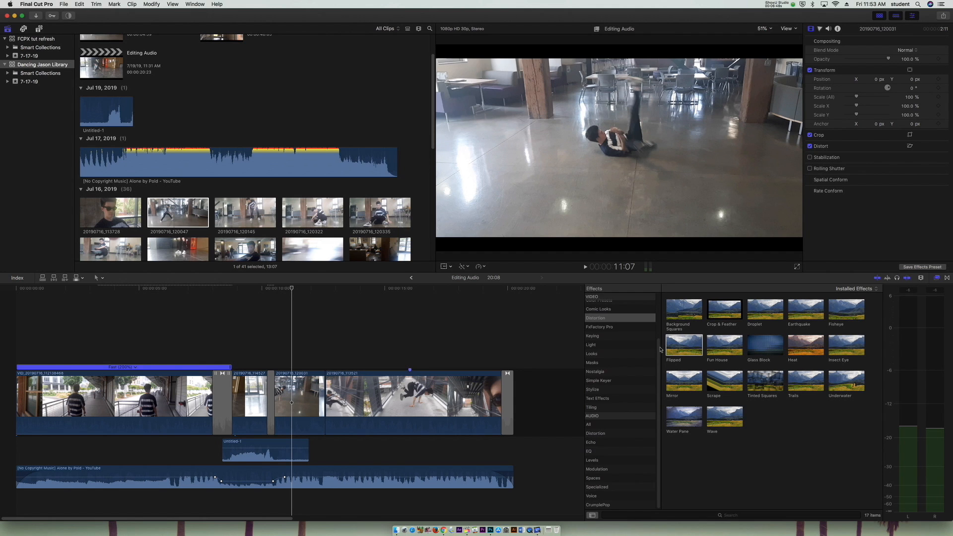
mouse_move(661, 349)
left_mouse_down()
mouse_move(661, 304)
mouse_move(660, 358)
left_mouse_up()
left_click(614, 427)
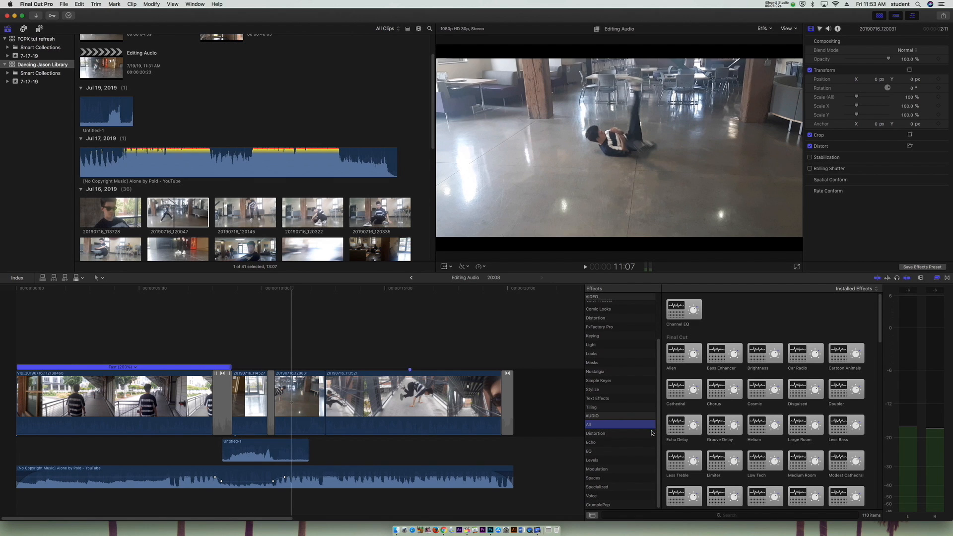
left_click(627, 451)
left_click(606, 479)
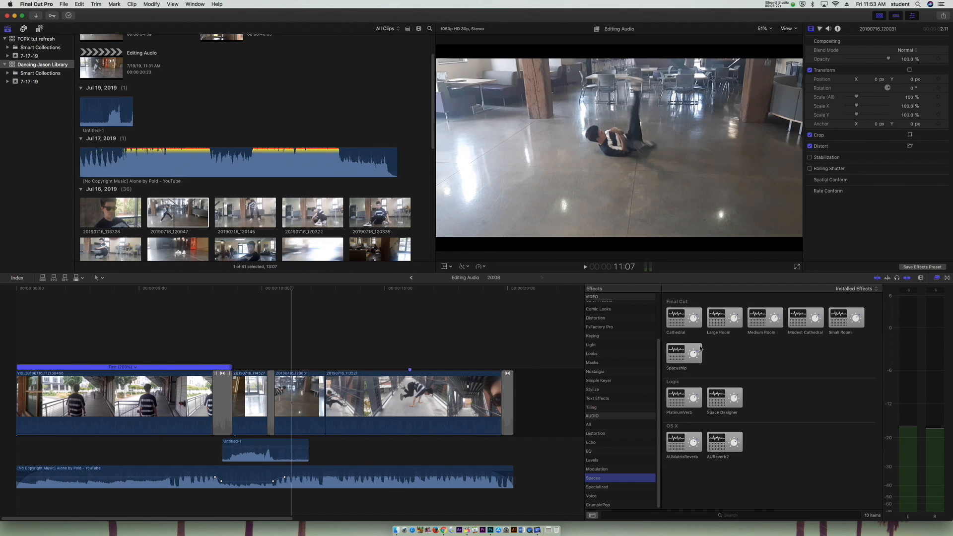
left_click(625, 470)
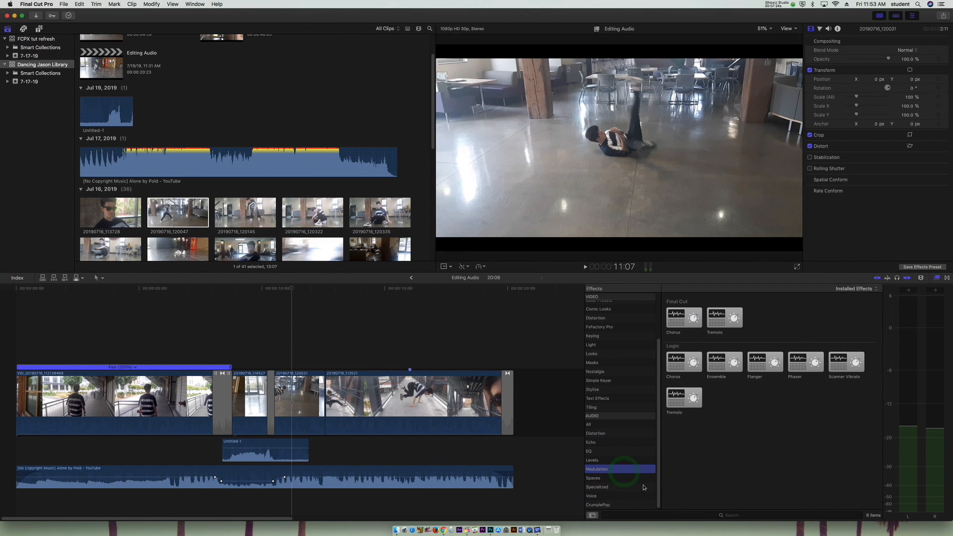
left_click(610, 496)
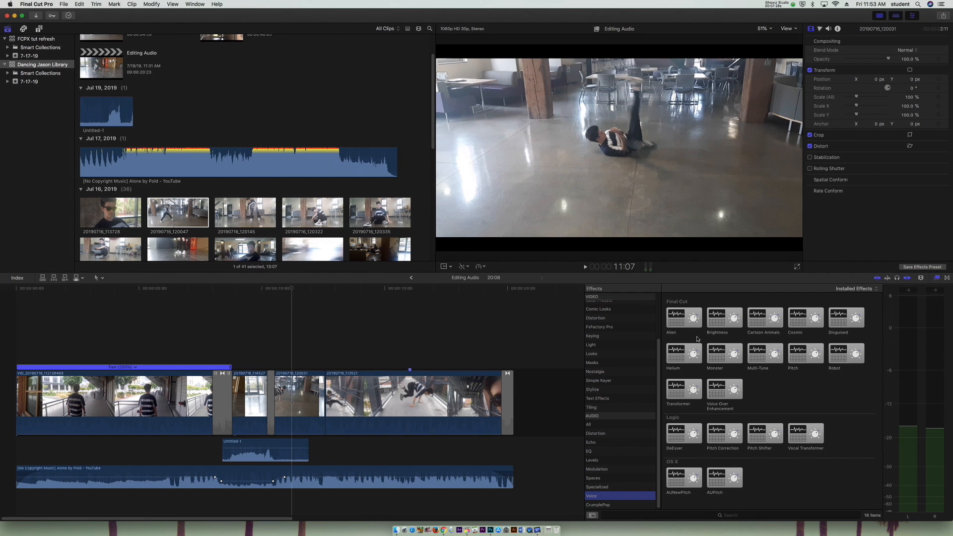
Play back the Untitled-1 audio clip and raise its volume to 5.0 dB.
left_click(224, 345)
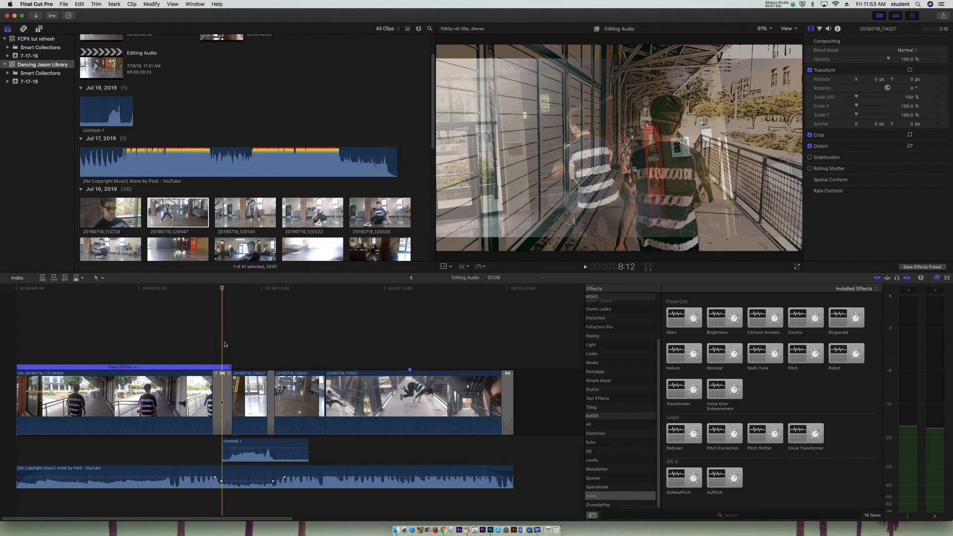
key("space")
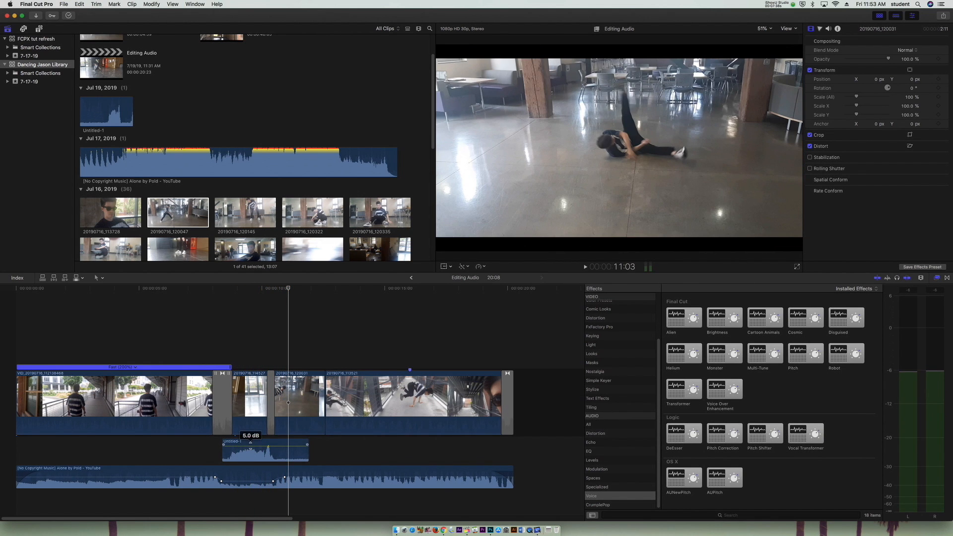
left_click_drag(250, 446, 250, 445)
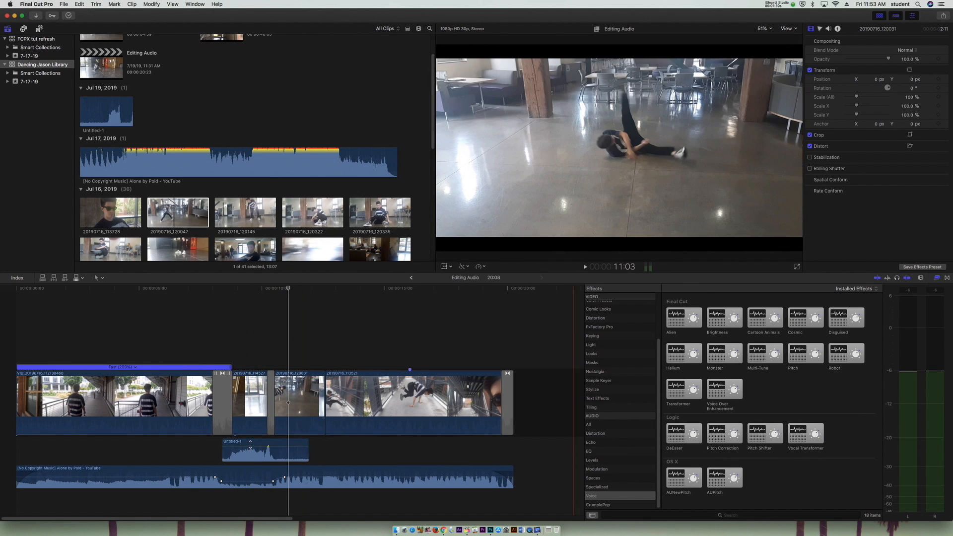
Apply the Helium voice effect to the Untitled-1 audio clip and show the effect's settings.
left_click(688, 353)
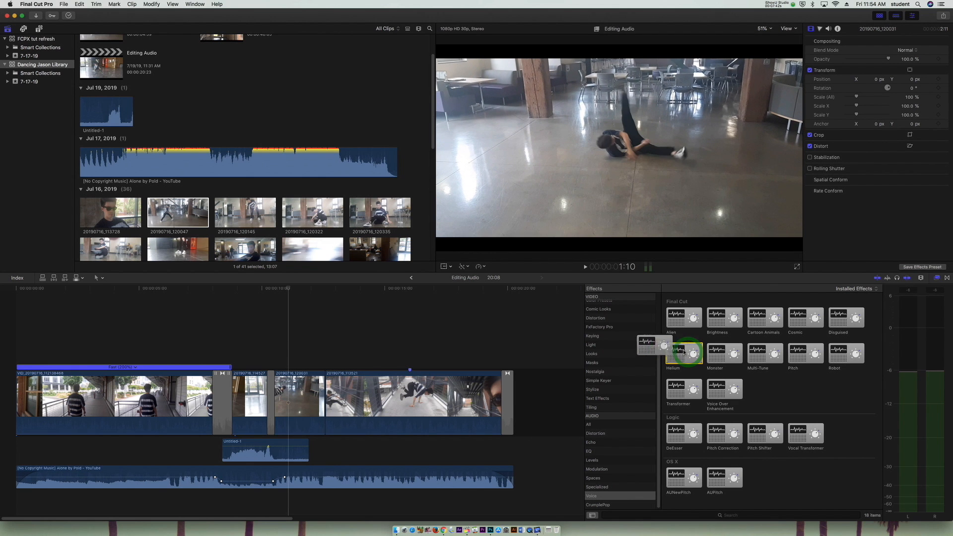
left_click_drag(688, 353, 245, 452)
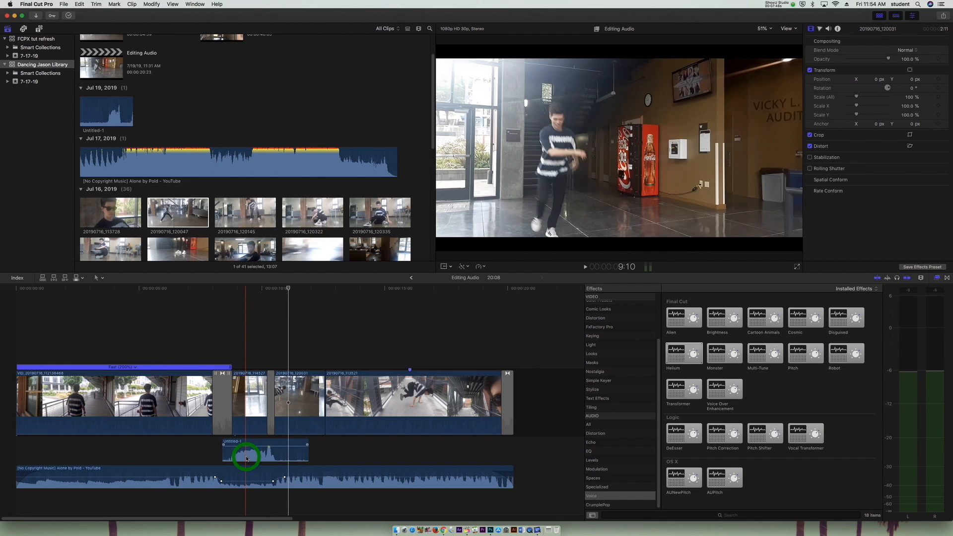
left_click(247, 454)
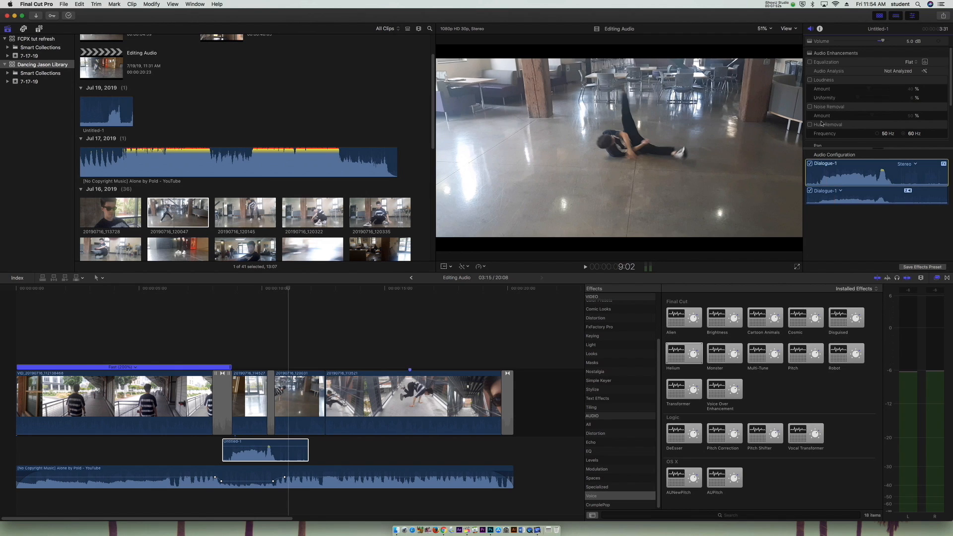
scroll(848, 115, "down", 4)
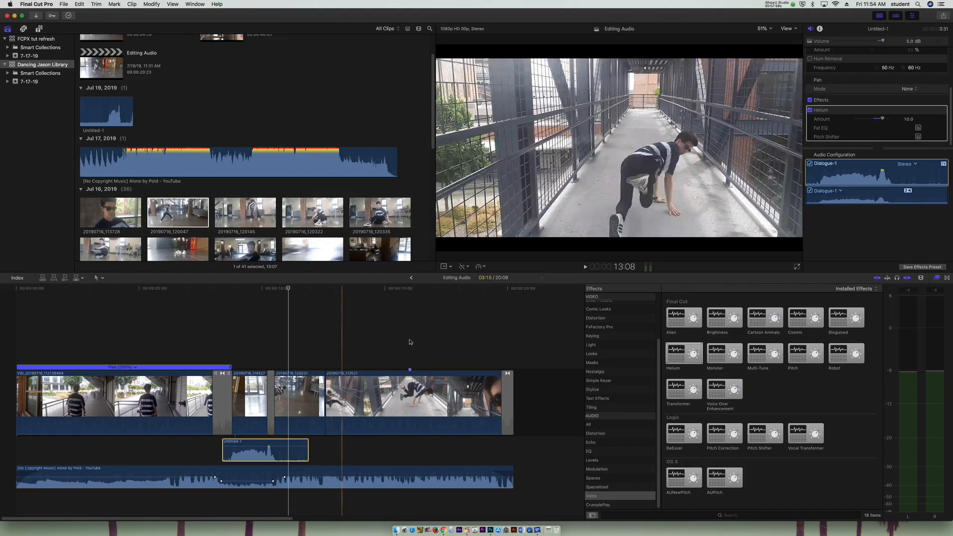
Play back the project from late in the first clip to the end to review the effects and transitions.
left_click(186, 323)
key("space")
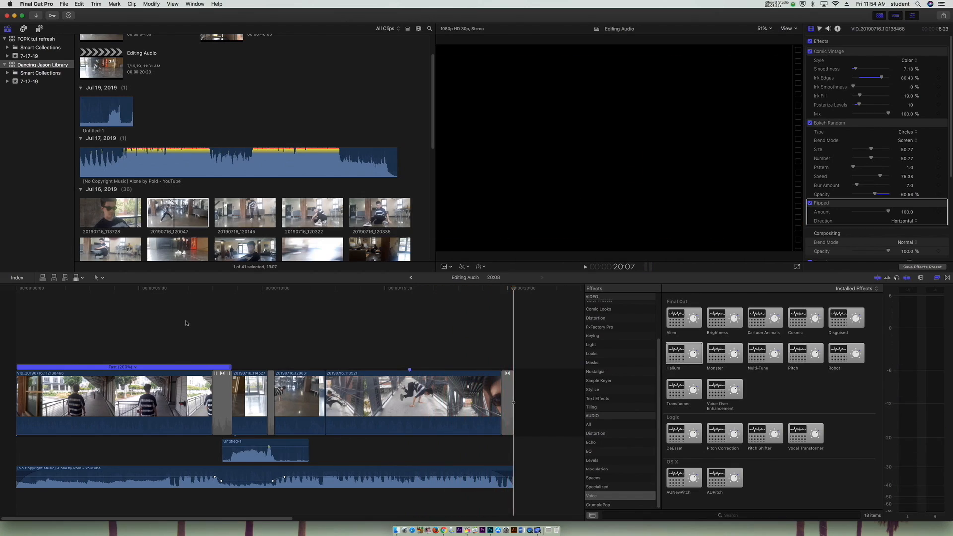
left_click(447, 319)
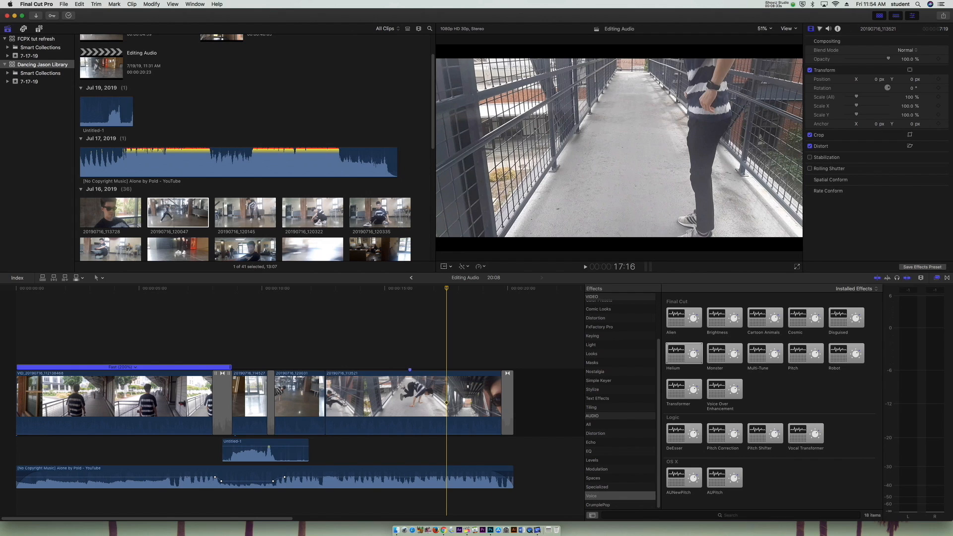